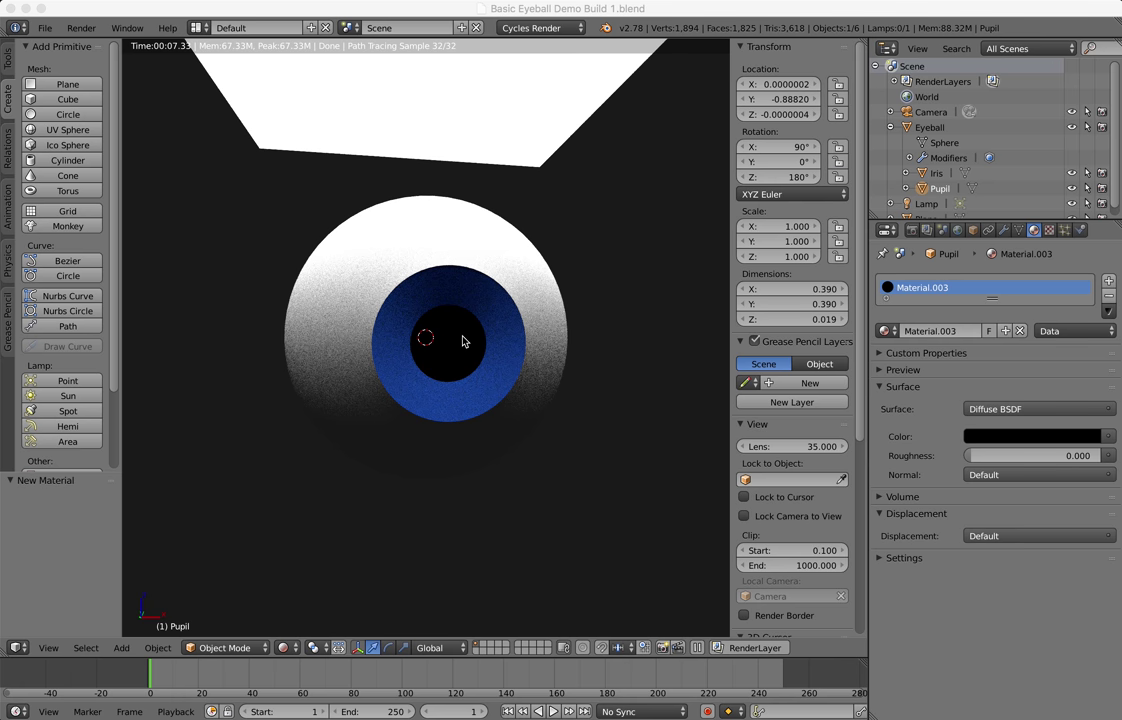
# Switch the viewport shading from Rendered to Material.
pyautogui.click(286, 650)
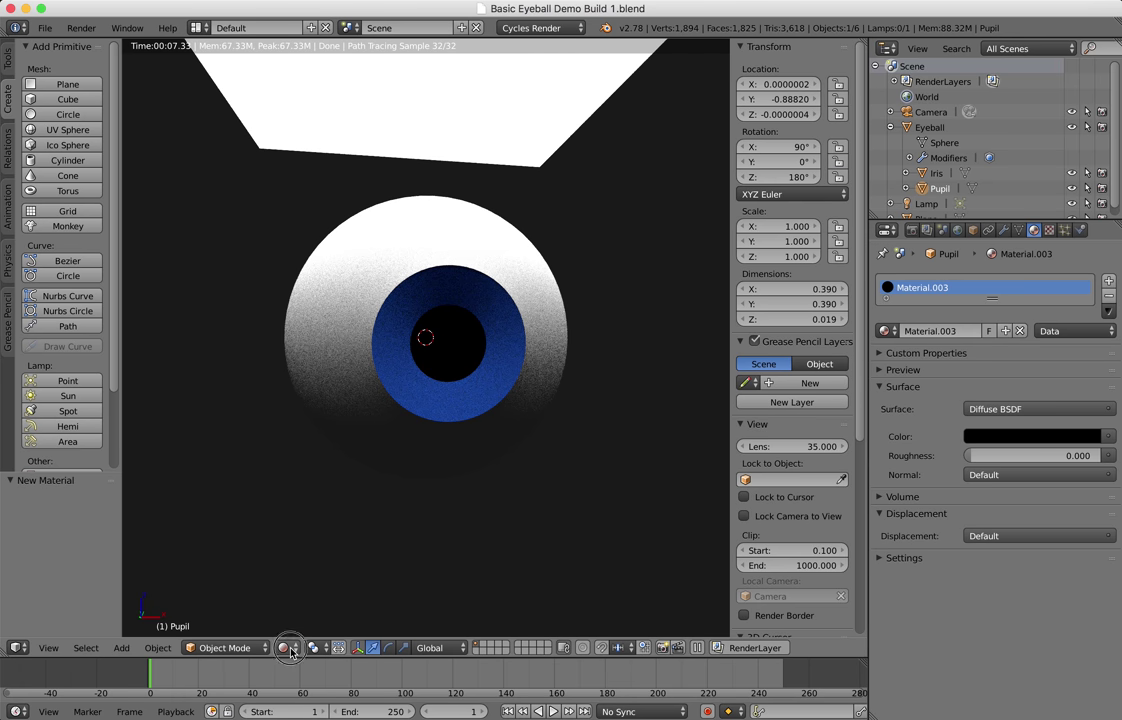
pyautogui.click(285, 648)
pyautogui.click(316, 563)
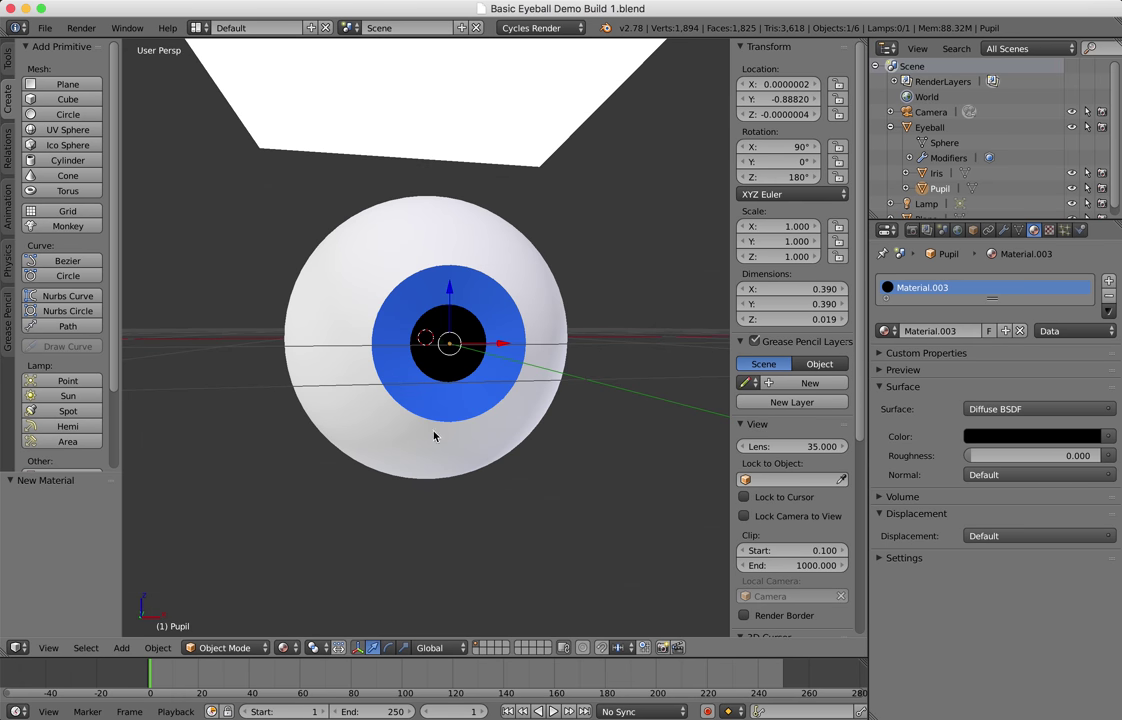
# Select the eyeball and iris, duplicate them to the right, then undo the copy.
pyautogui.rightClick(435, 330)
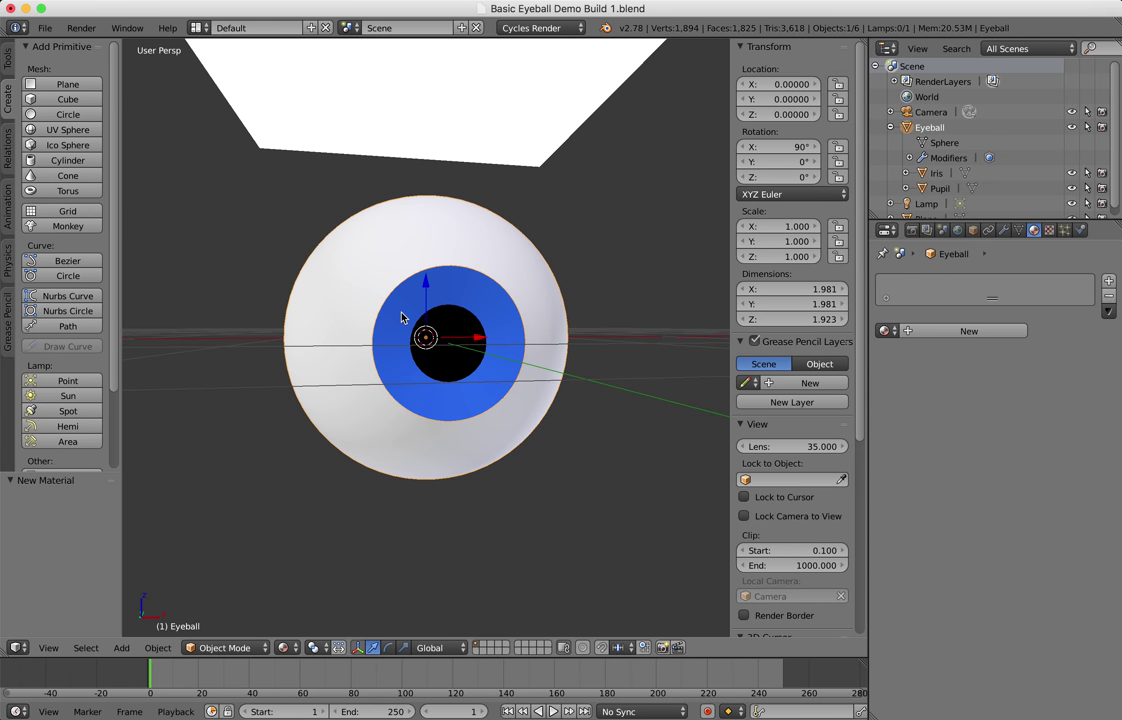
pyautogui.keyDown('shift'); pyautogui.rightClick(399, 313); pyautogui.keyUp('shift')
pyautogui.keyDown('shift'); pyautogui.rightClick(343, 252); pyautogui.keyUp('shift')
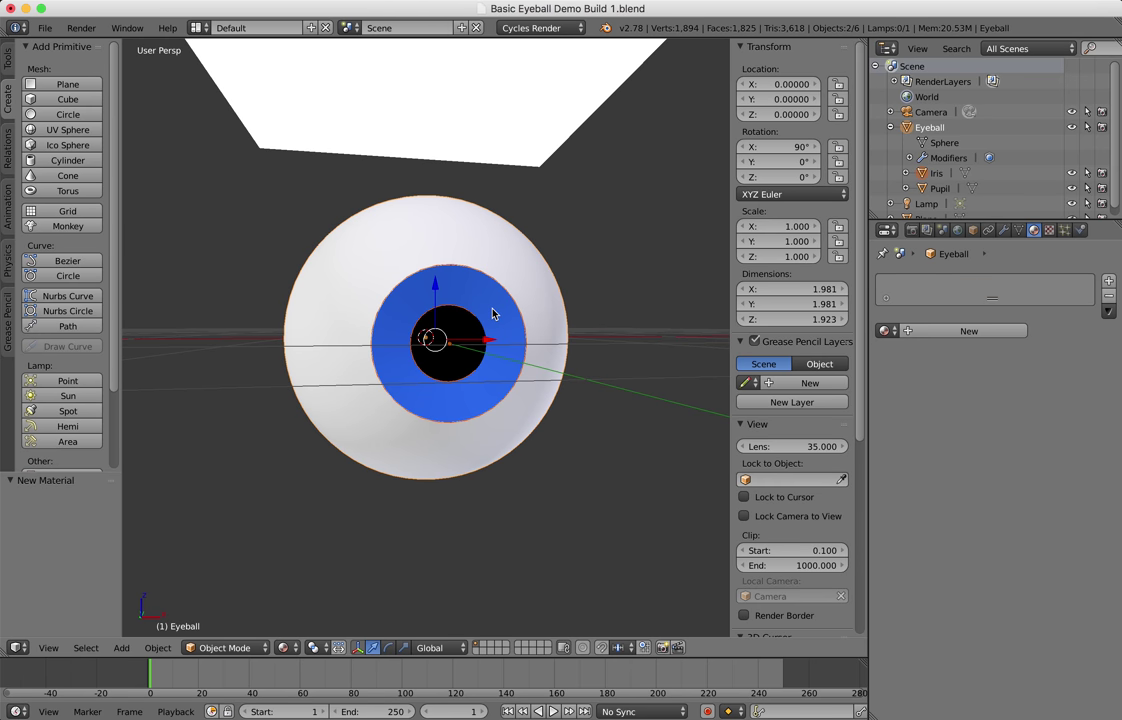
pyautogui.hotkey('shift', 'd')
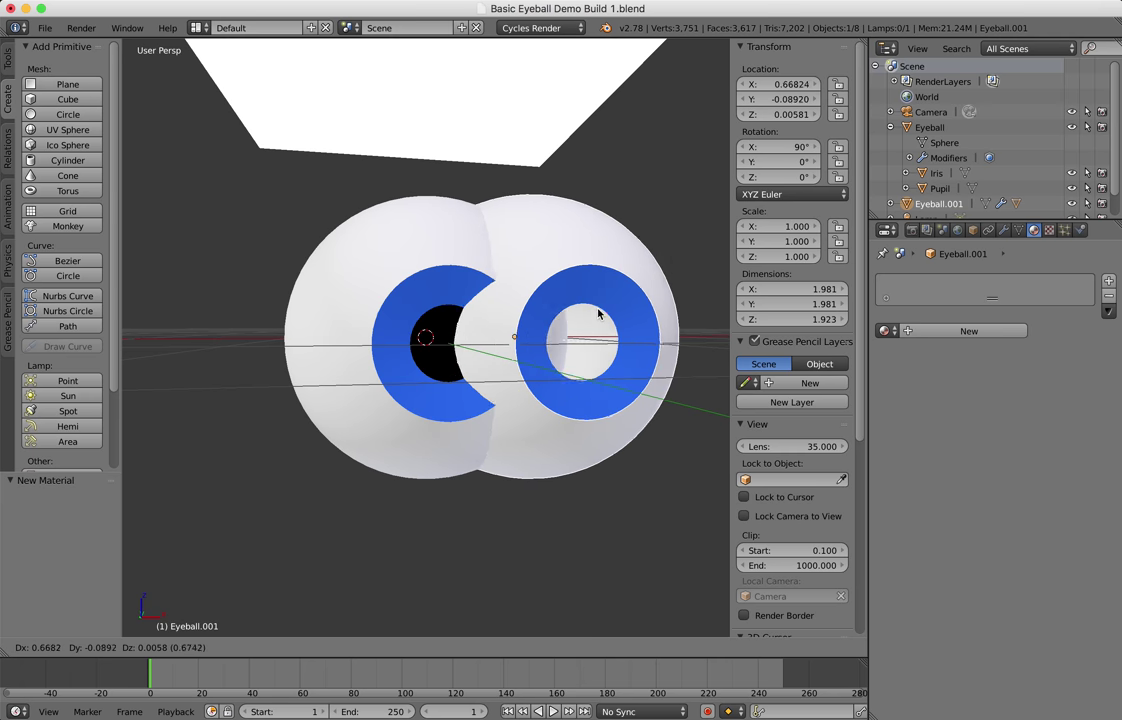
pyautogui.click(658, 313)
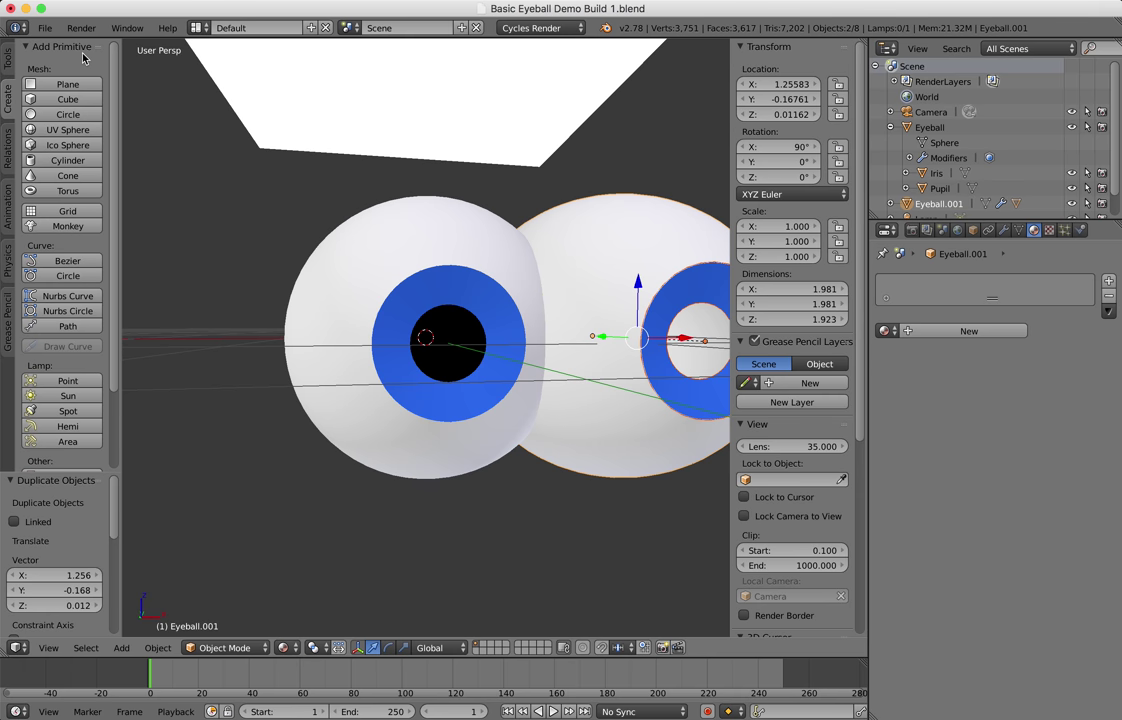
pyautogui.hotkey('ctrl', 'z')
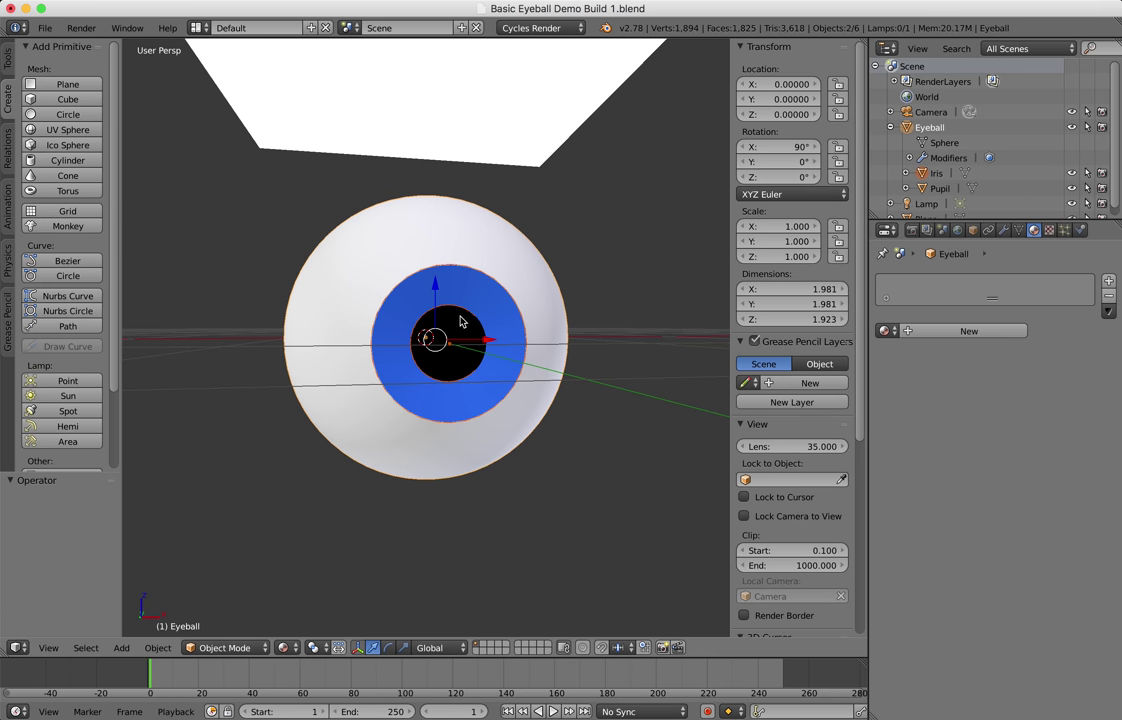
# Duplicate the eyeball with its iris and pupil as Eyeball.001 at X 1.33.
pyautogui.hotkey('ctrl', 'z')
pyautogui.hotkey('ctrl', 'z')
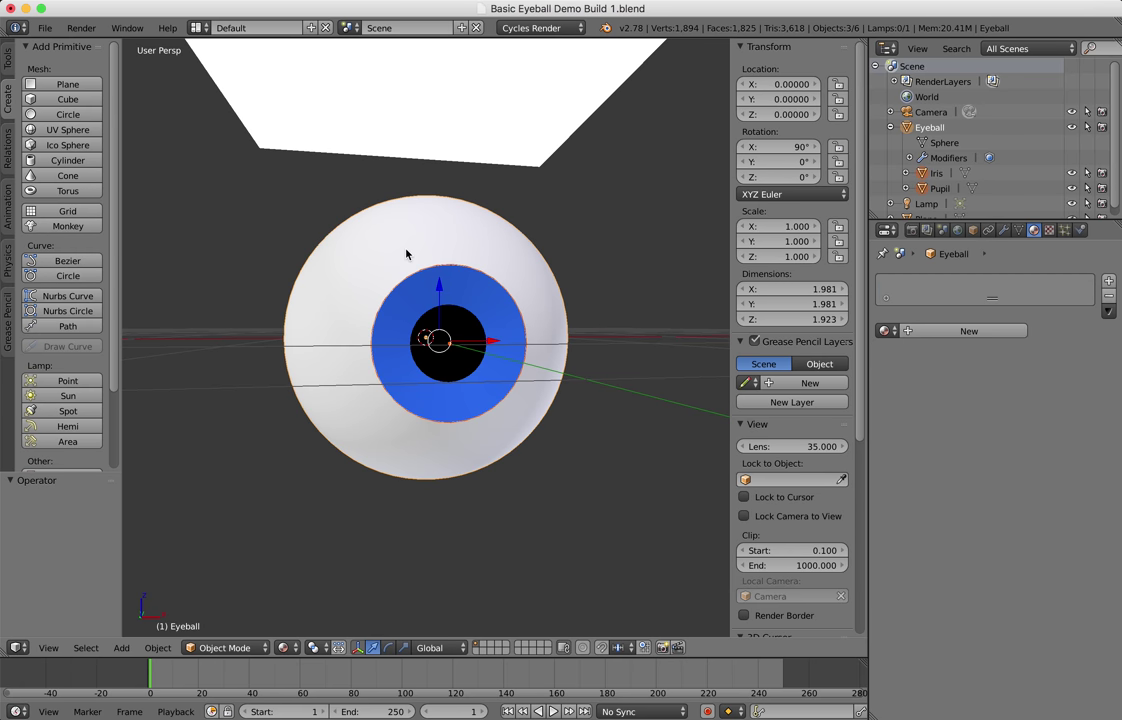
pyautogui.hotkey('shift', 'd')
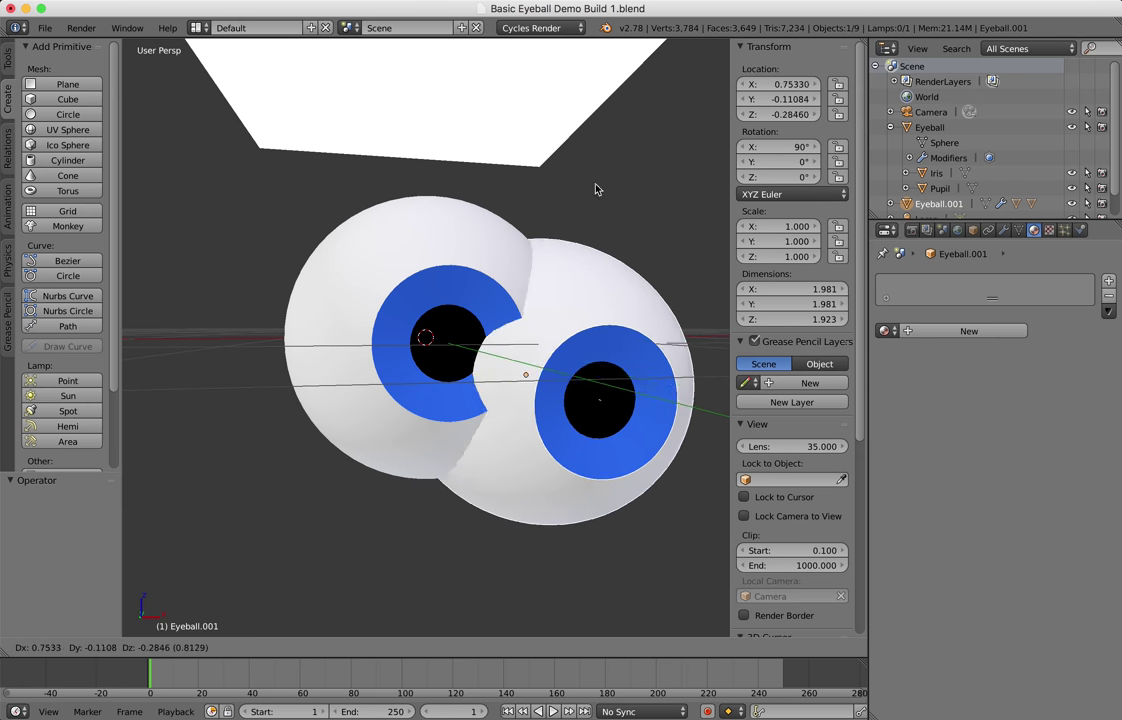
pyautogui.press('x')
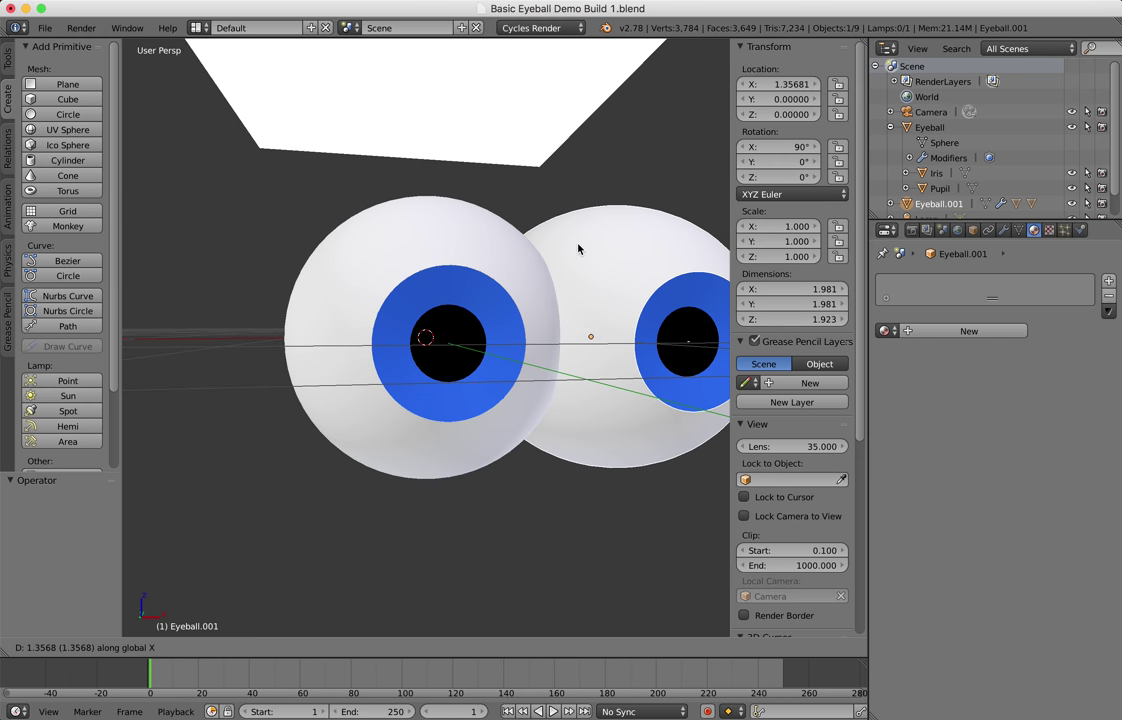
pyautogui.click(576, 247)
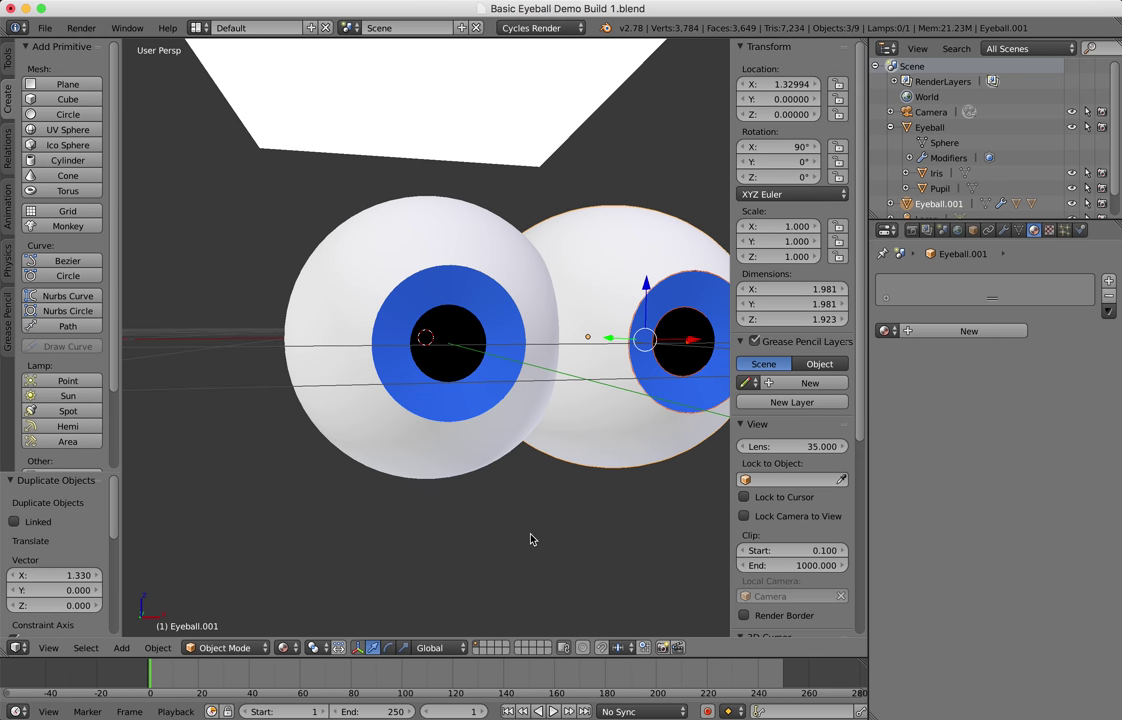
pyautogui.hscroll(-5, 531, 539)
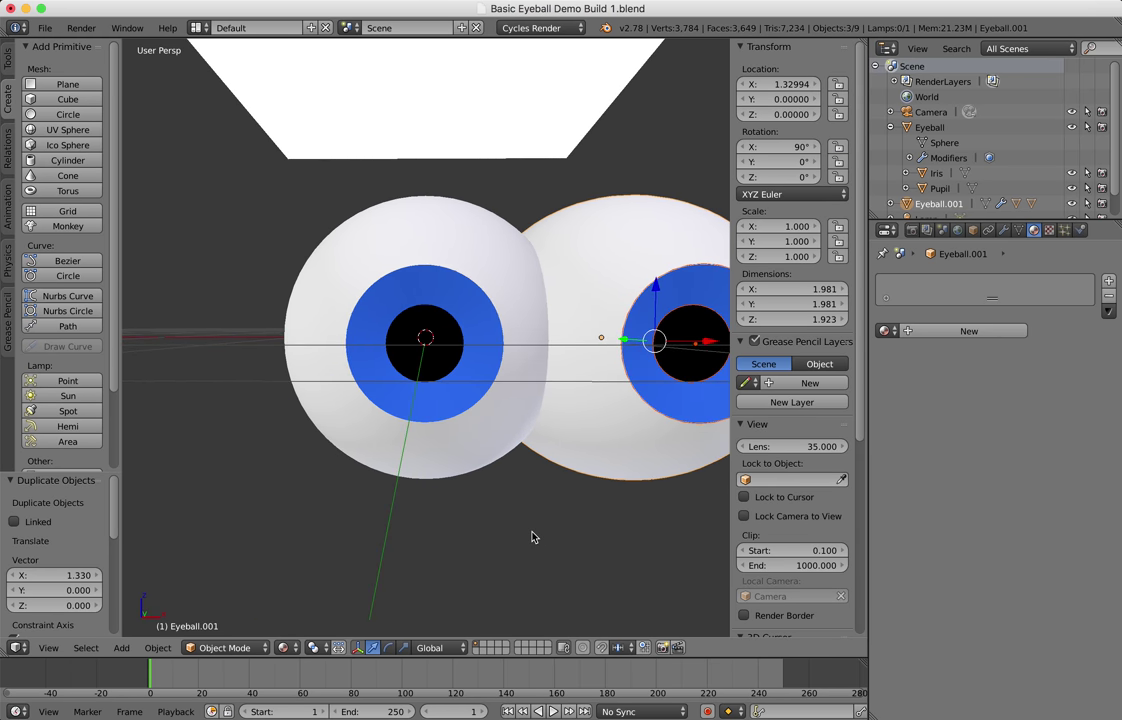
pyautogui.scroll(-4, 532, 537)
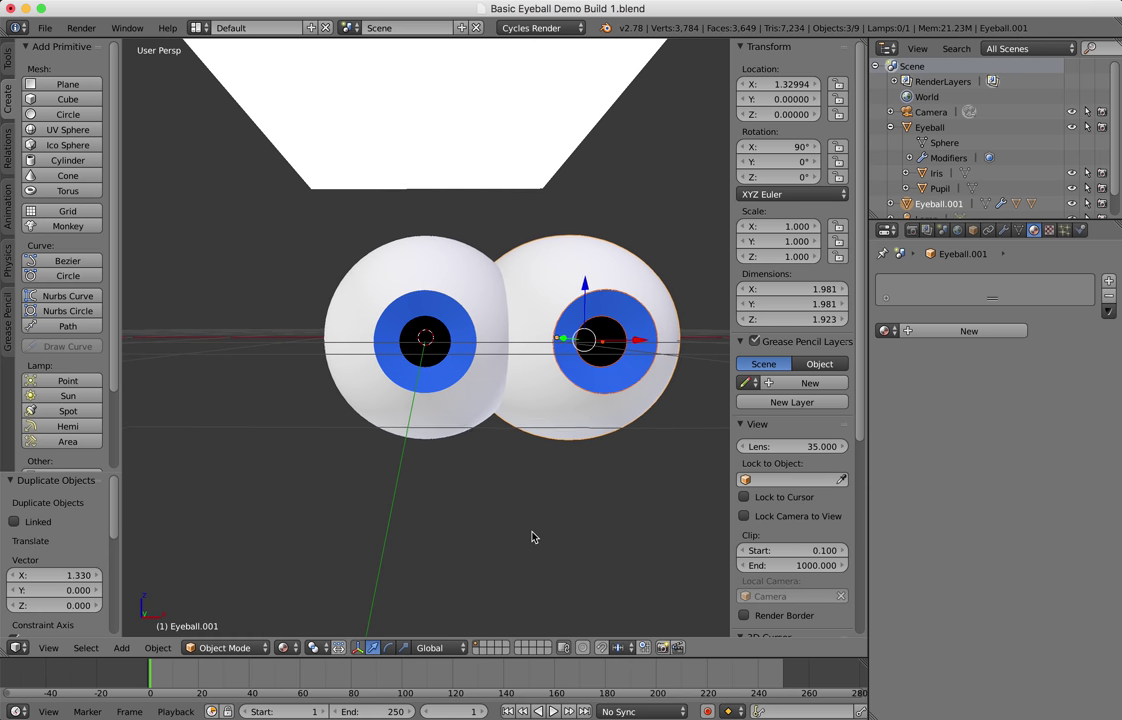
pyautogui.scroll(1, 532, 537)
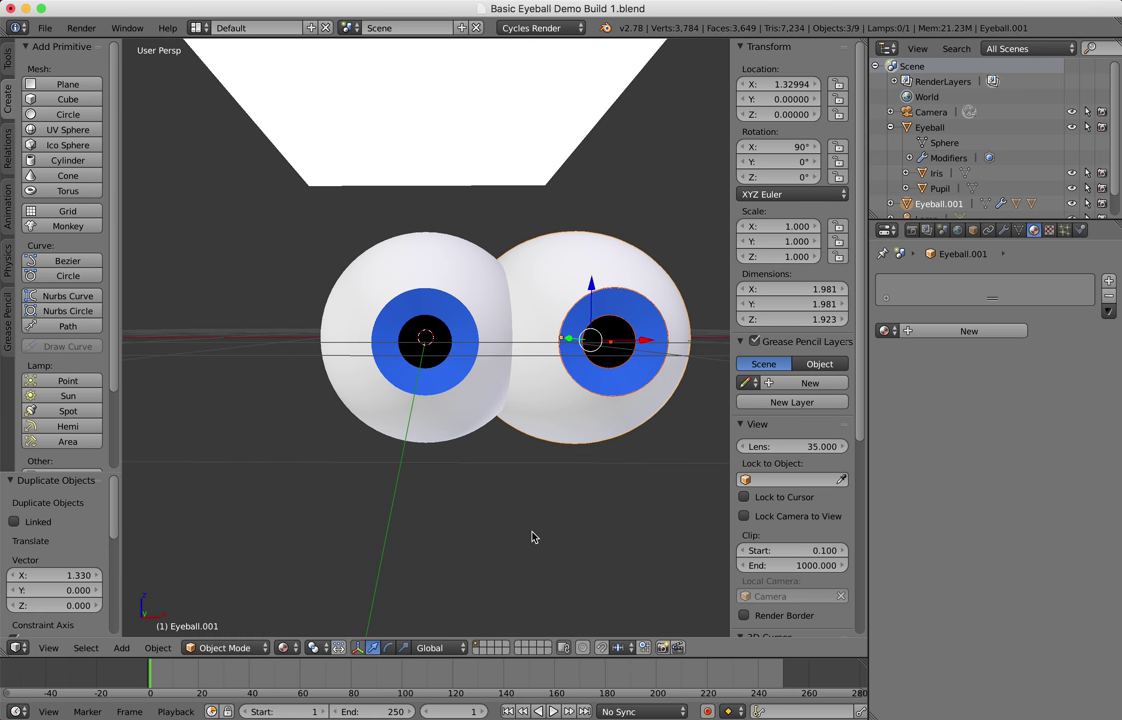
pyautogui.hscroll(5, 532, 537)
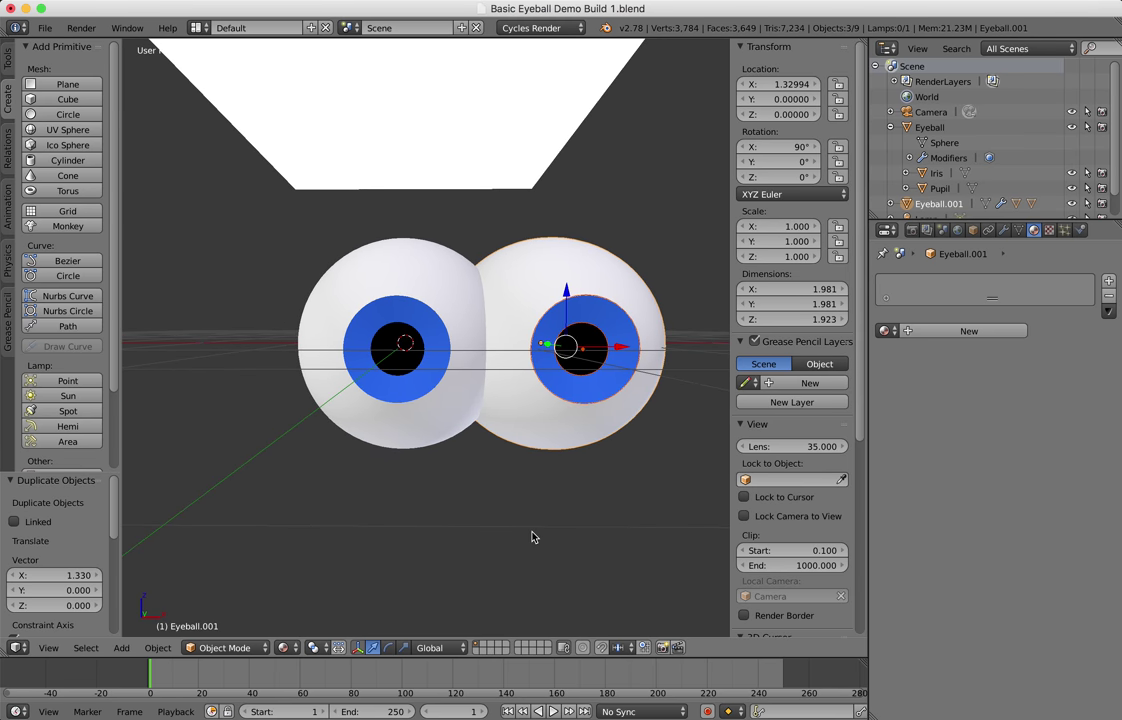
pyautogui.hscroll(3, 532, 537)
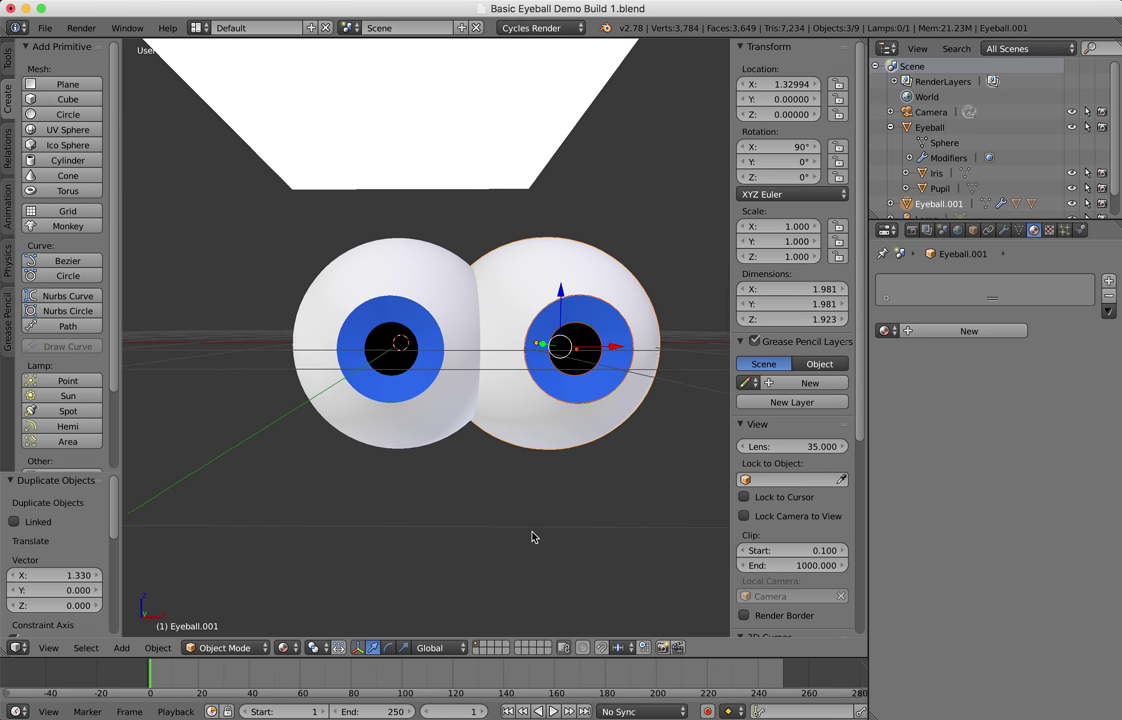
# Add a UV sphere scaled to 1.588 and push it back along Y behind the eyes.
pyautogui.click(45, 131)
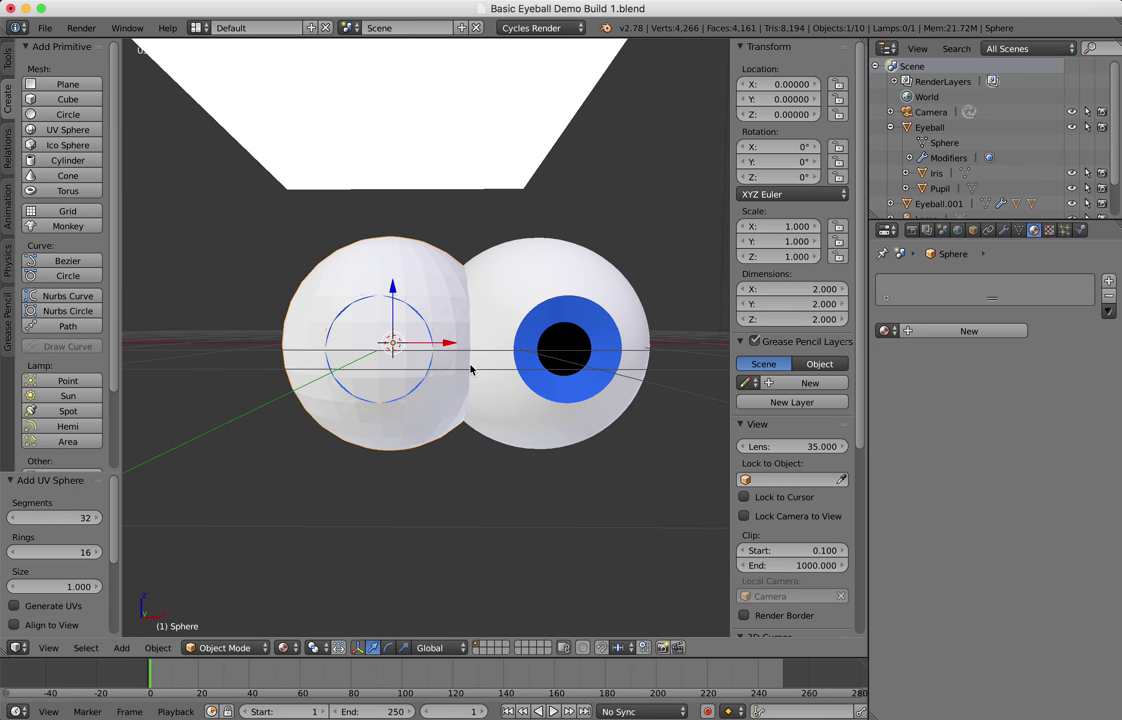
pyautogui.press('s')
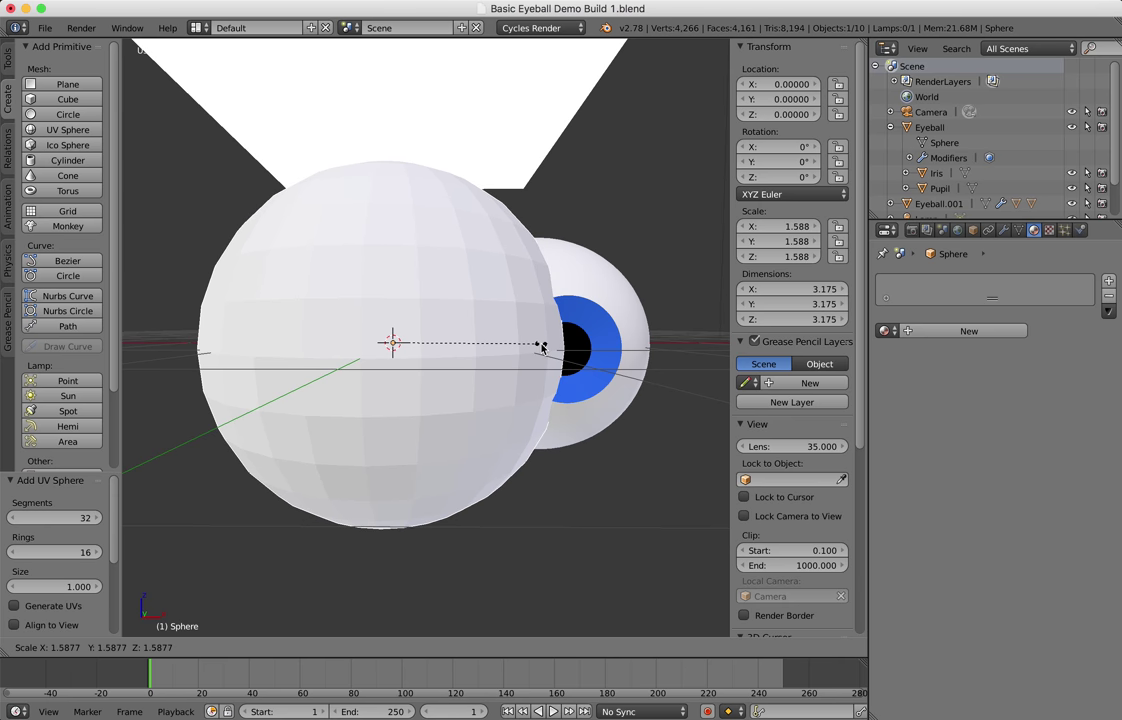
pyautogui.click(541, 346)
pyautogui.press('KP_Decimal')
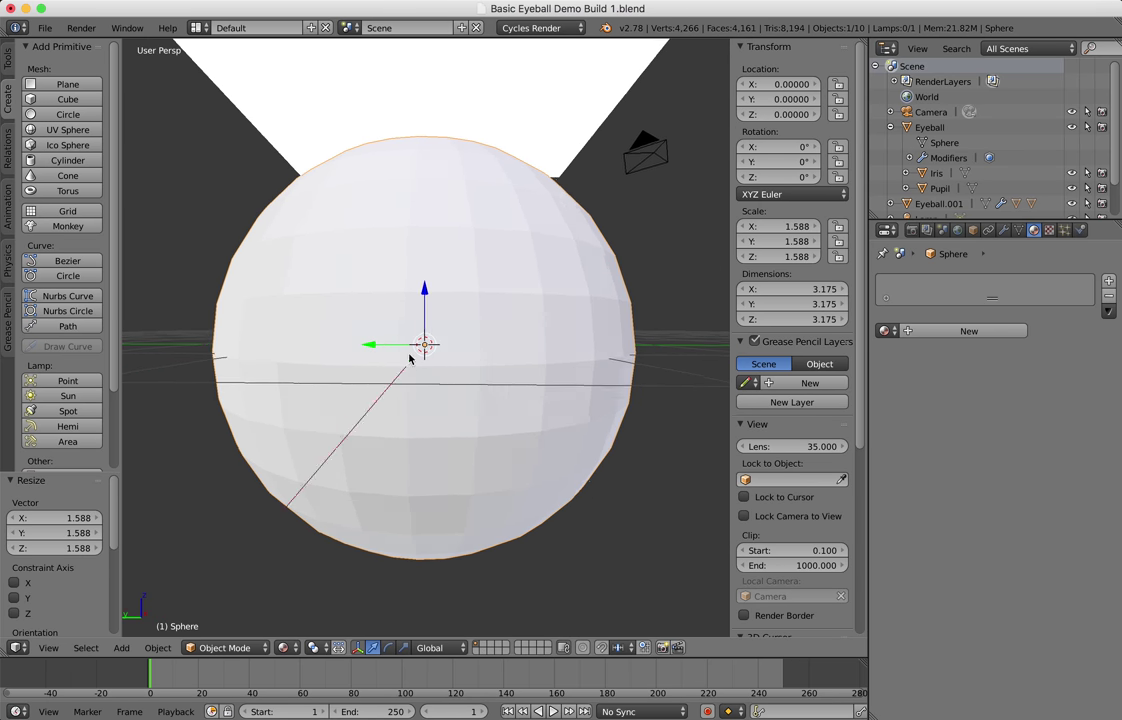
pyautogui.press('g')
pyautogui.press('y')
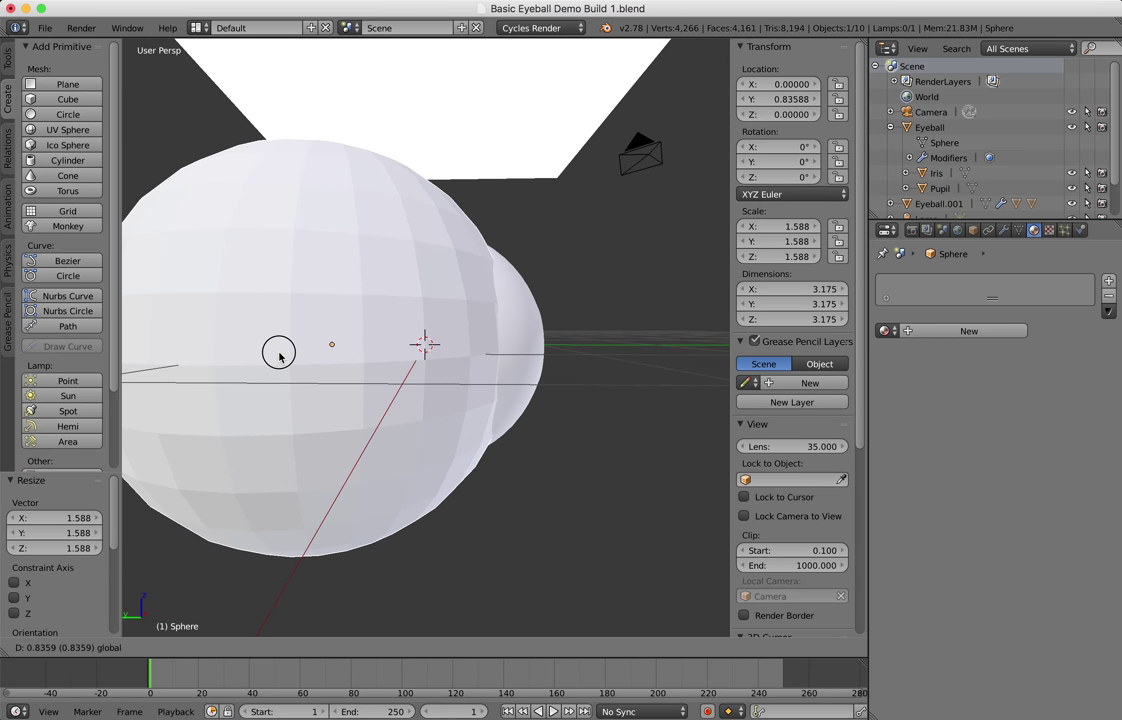
pyautogui.click(279, 355)
pyautogui.hscroll(10, 572, 420)
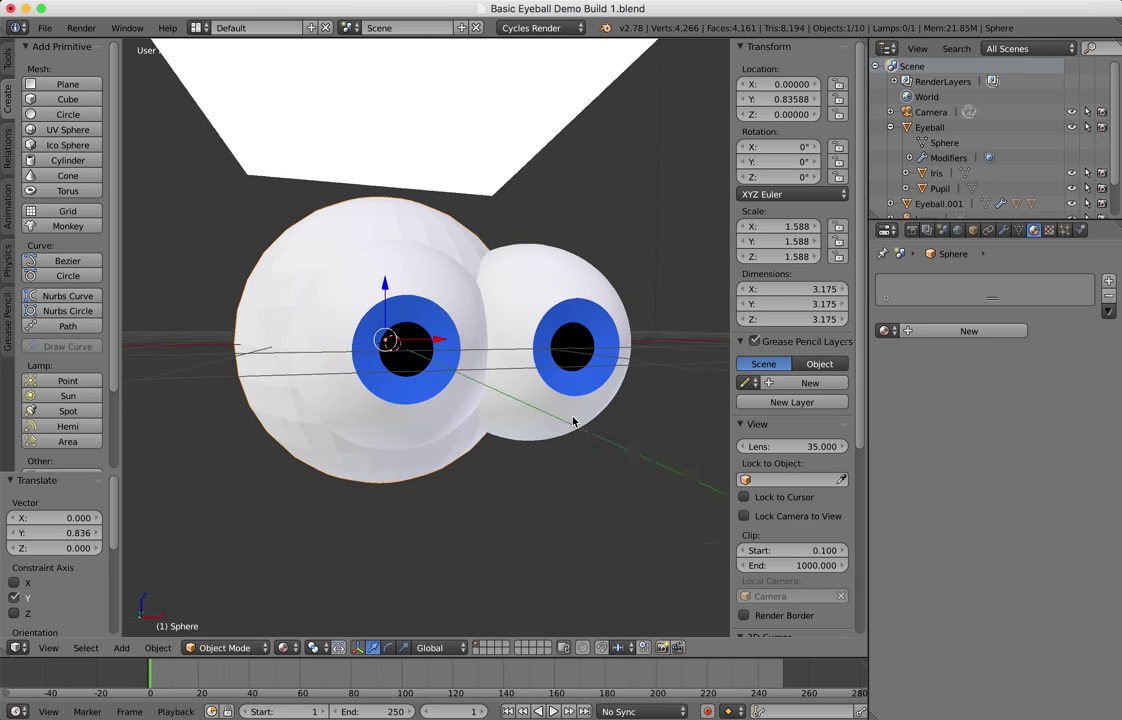
pyautogui.hscroll(6, 572, 420)
# Centre the head sphere between the eyes along X and enlarge it to 1.671.
pyautogui.press('g')
pyautogui.press('x')
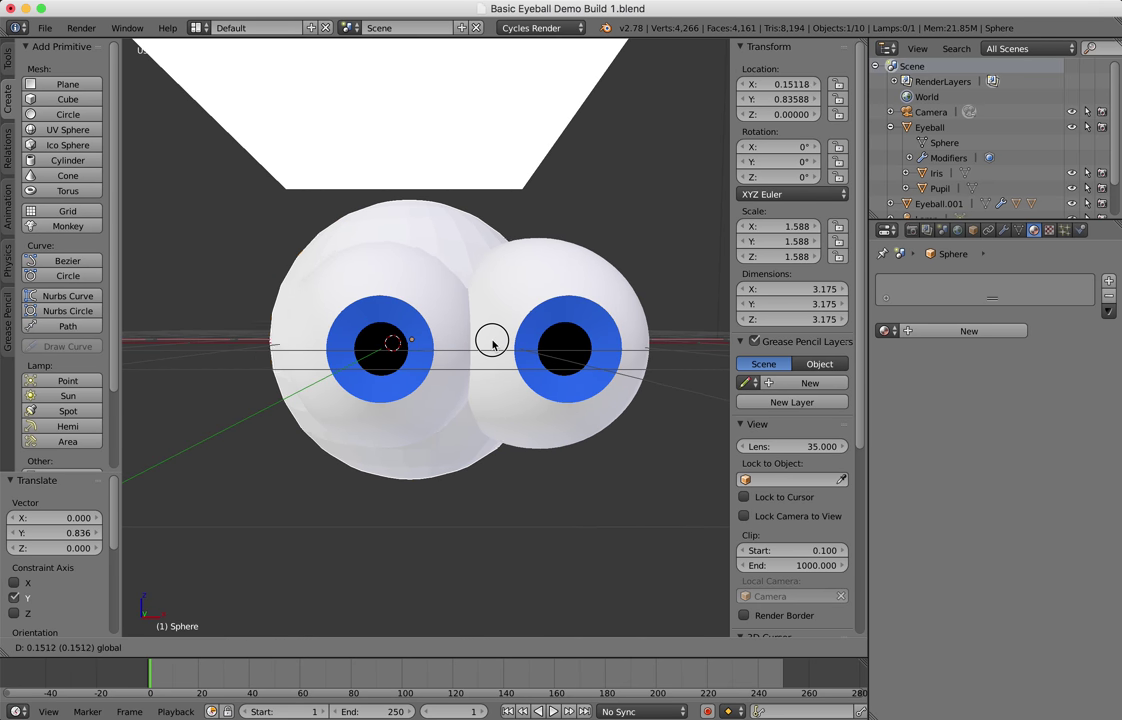
pyautogui.click(507, 337)
pyautogui.hscroll(3, 557, 388)
pyautogui.hscroll(4, 557, 388)
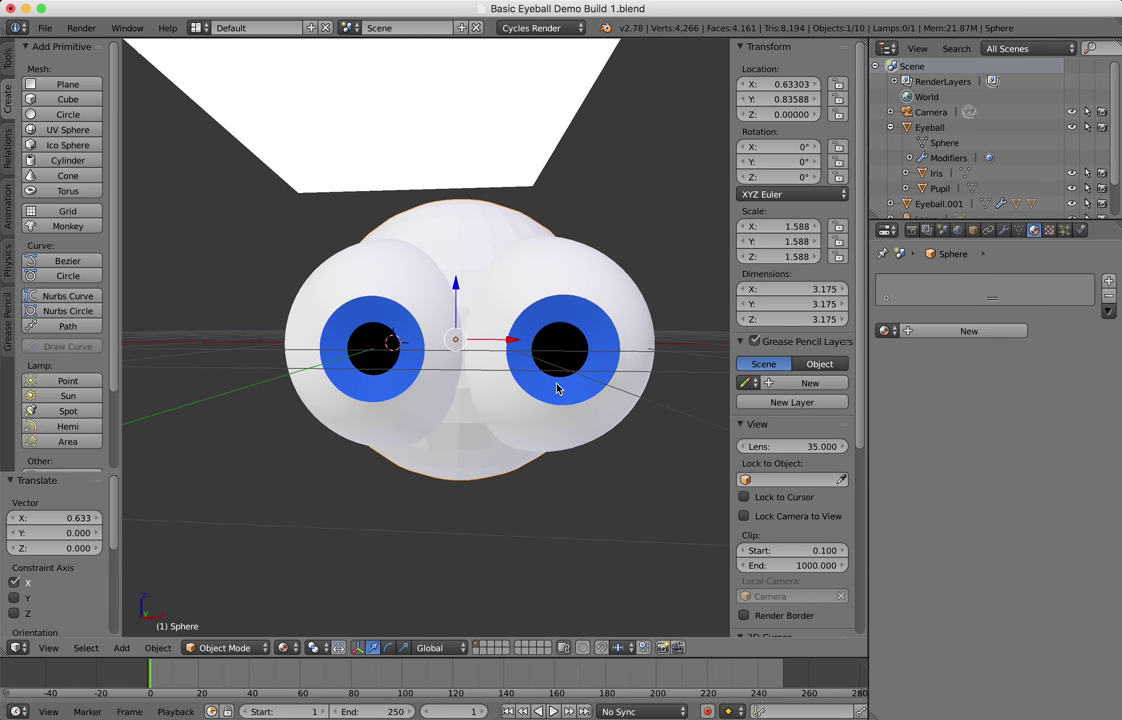
pyautogui.press('s')
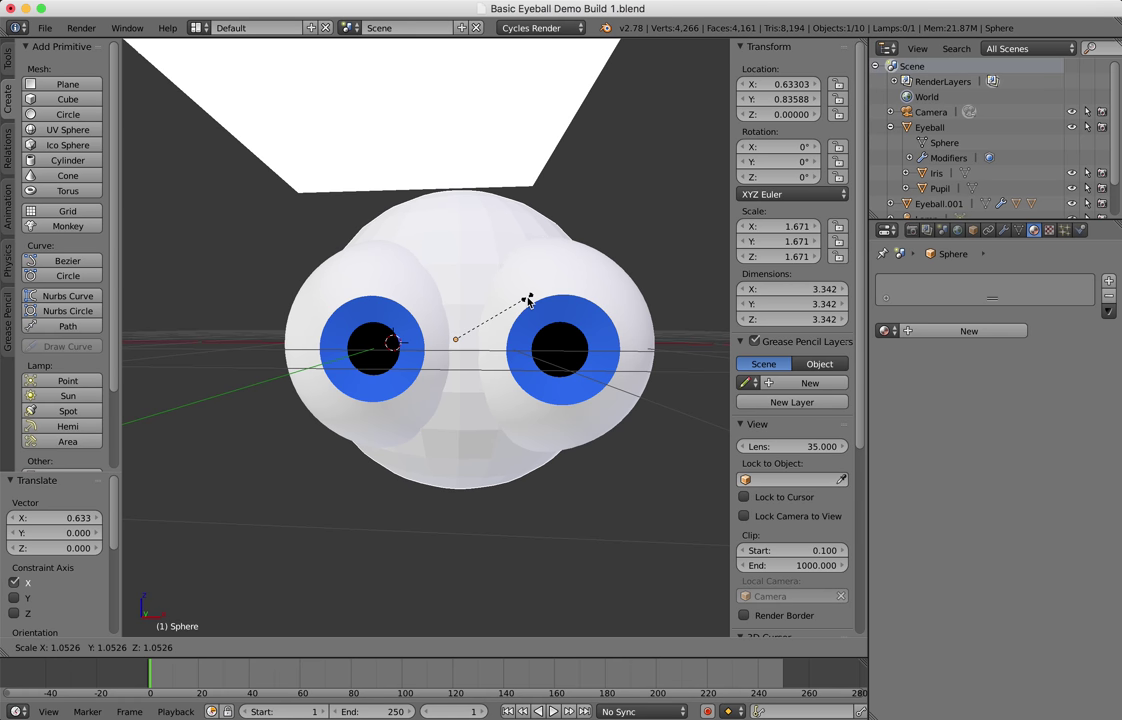
pyautogui.click(528, 300)
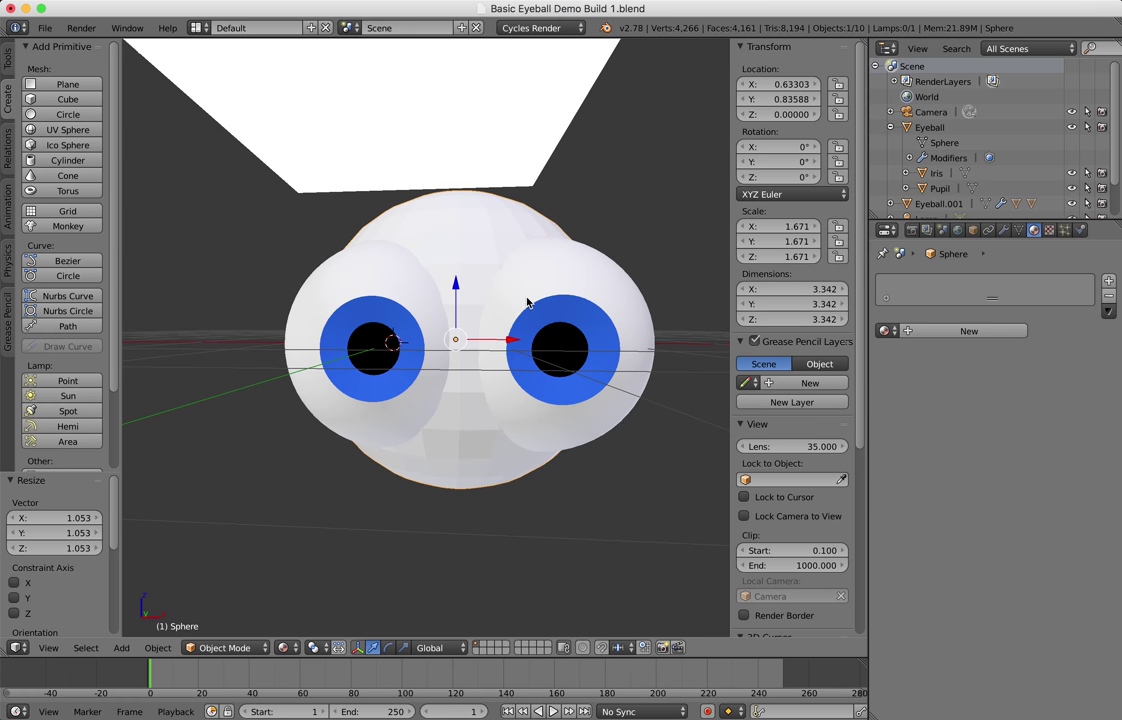
# Shade the head sphere smooth and add a Subdivision Surface modifier (view 1, render 2).
pyautogui.click(10, 63)
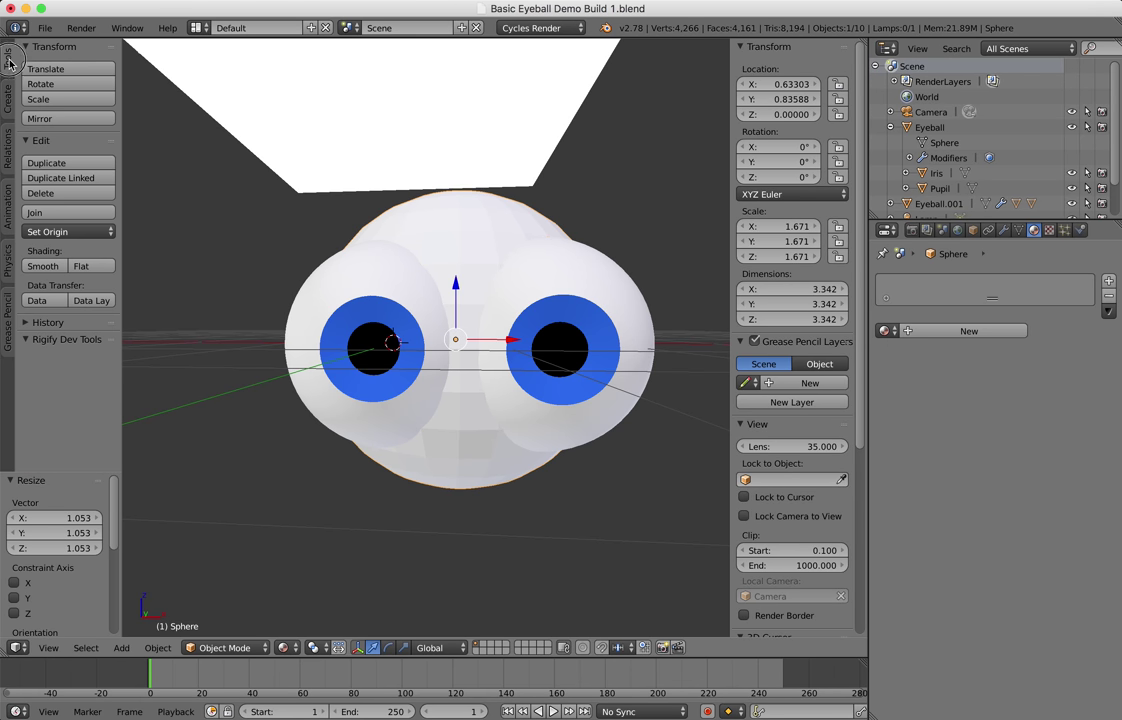
pyautogui.click(47, 267)
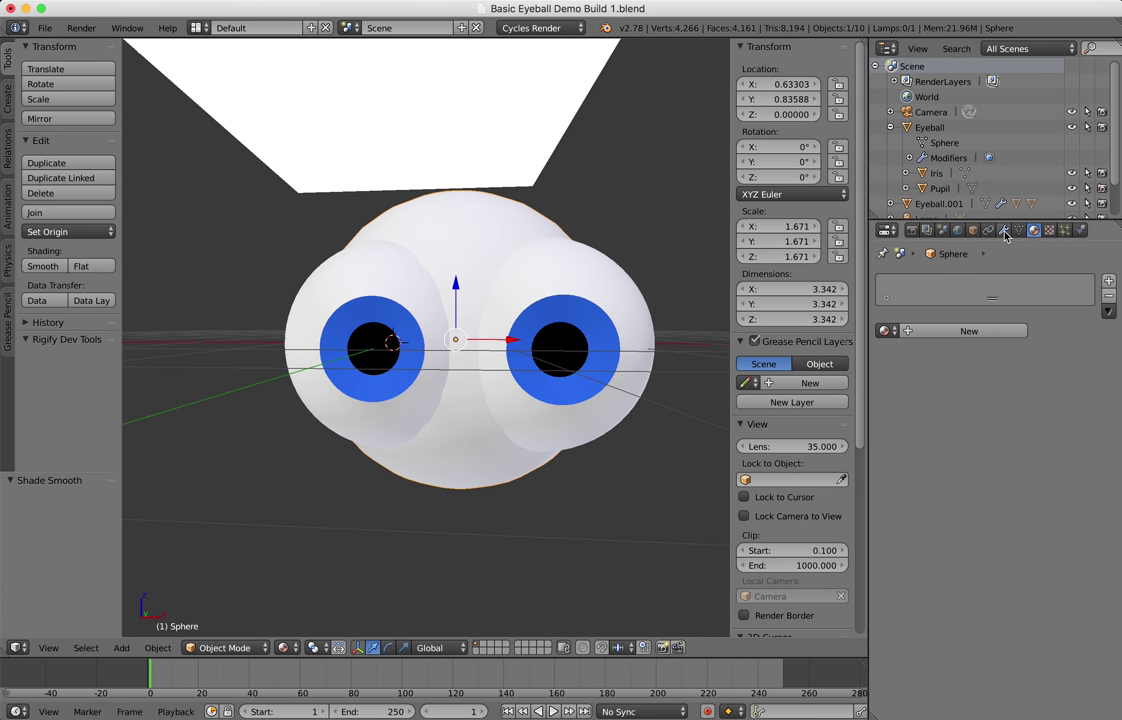
pyautogui.click(1004, 231)
pyautogui.click(960, 281)
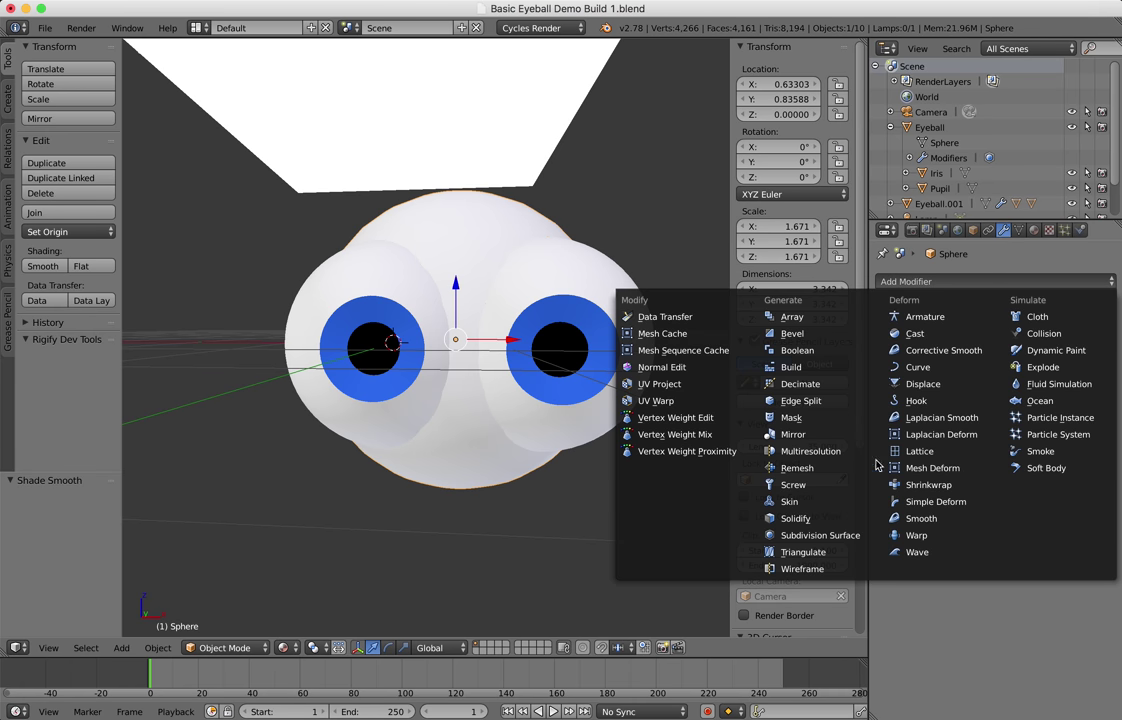
pyautogui.click(838, 536)
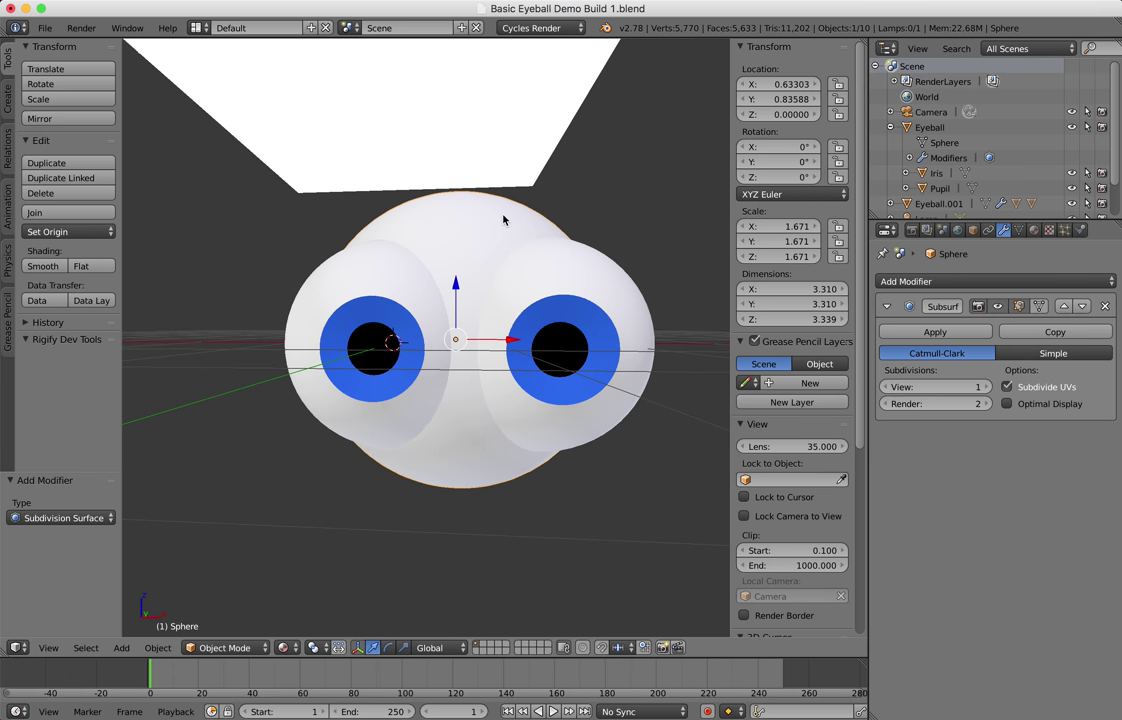
pyautogui.click(1033, 231)
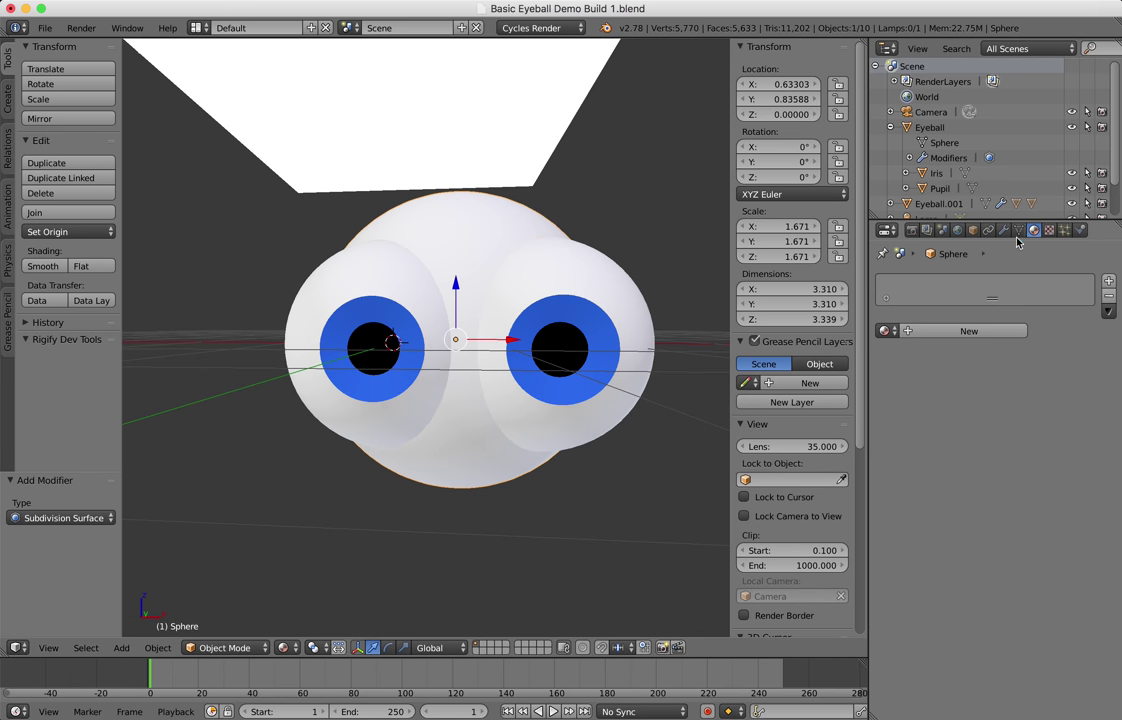
# Assign the blue Material.002 to the head, preview it rendered, then return to Material shading.
pyautogui.click(886, 331)
pyautogui.click(903, 384)
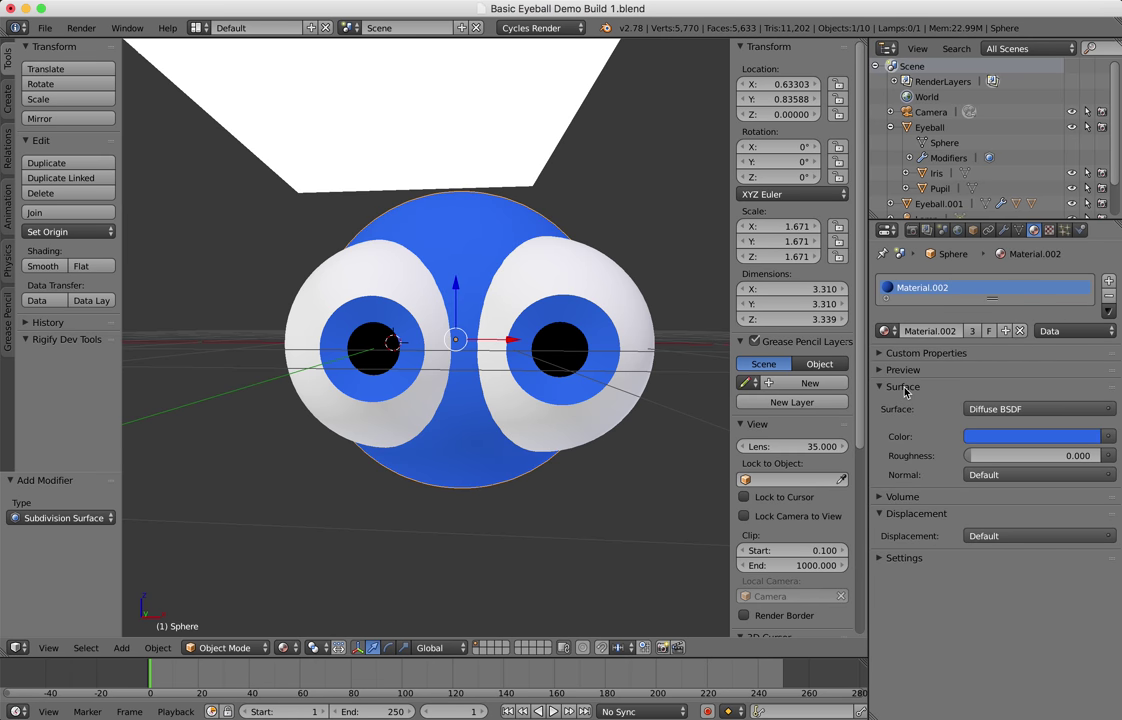
pyautogui.click(289, 651)
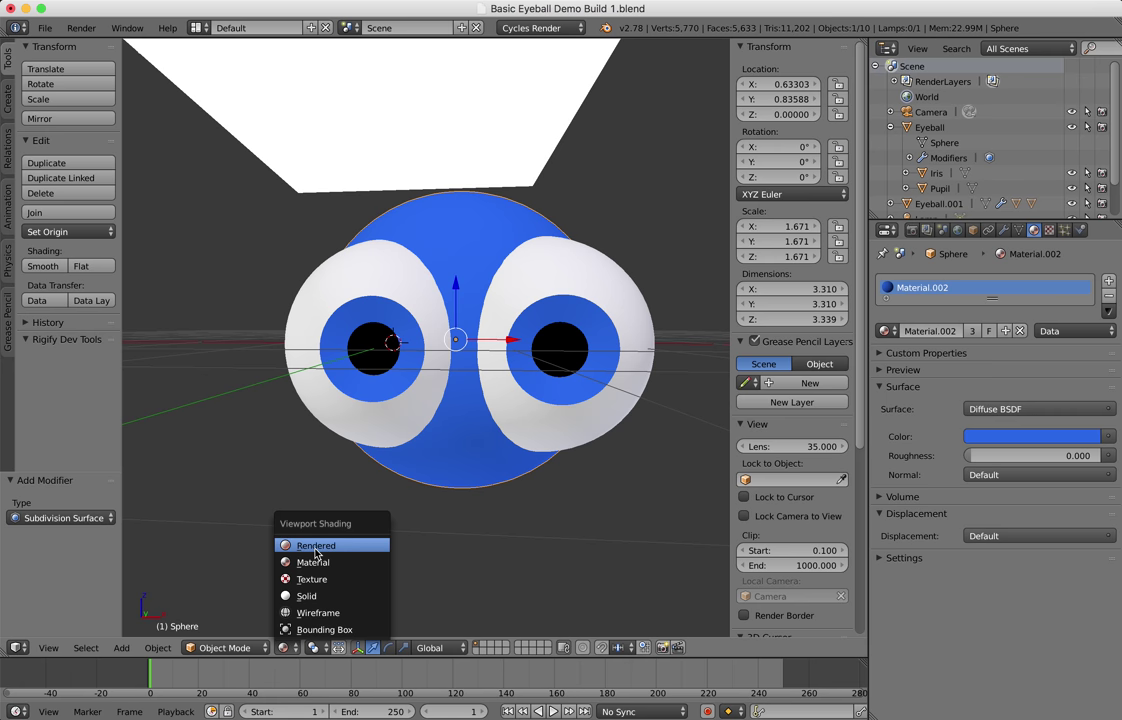
pyautogui.click(298, 543)
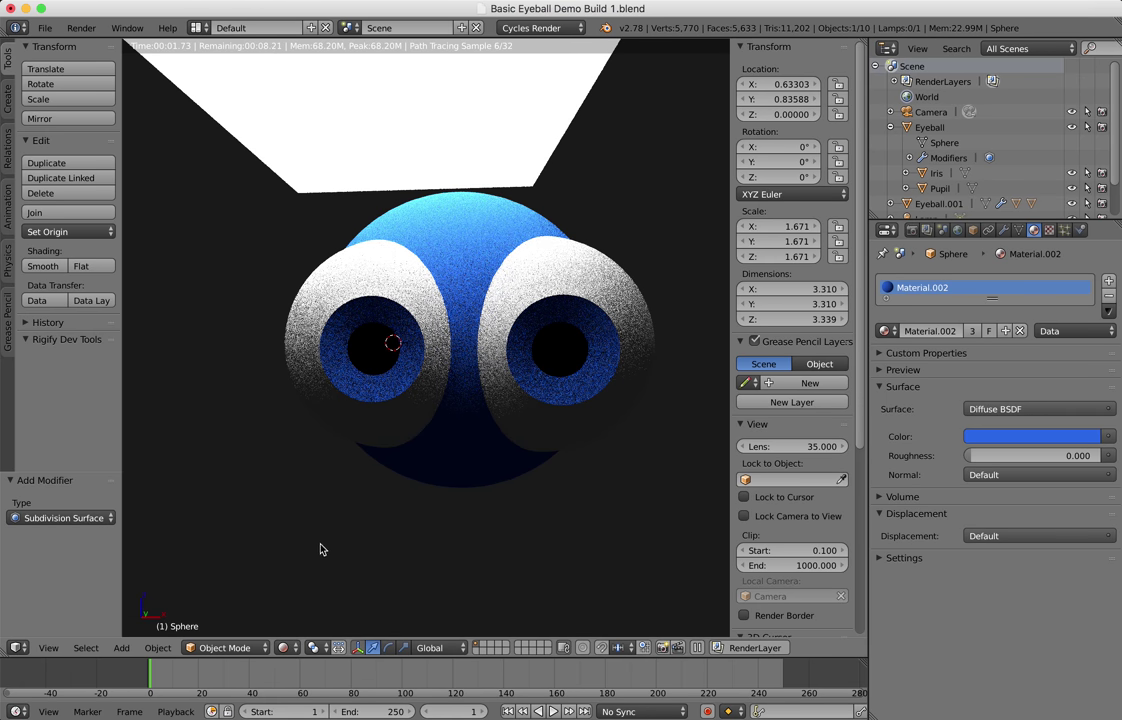
pyautogui.click(294, 655)
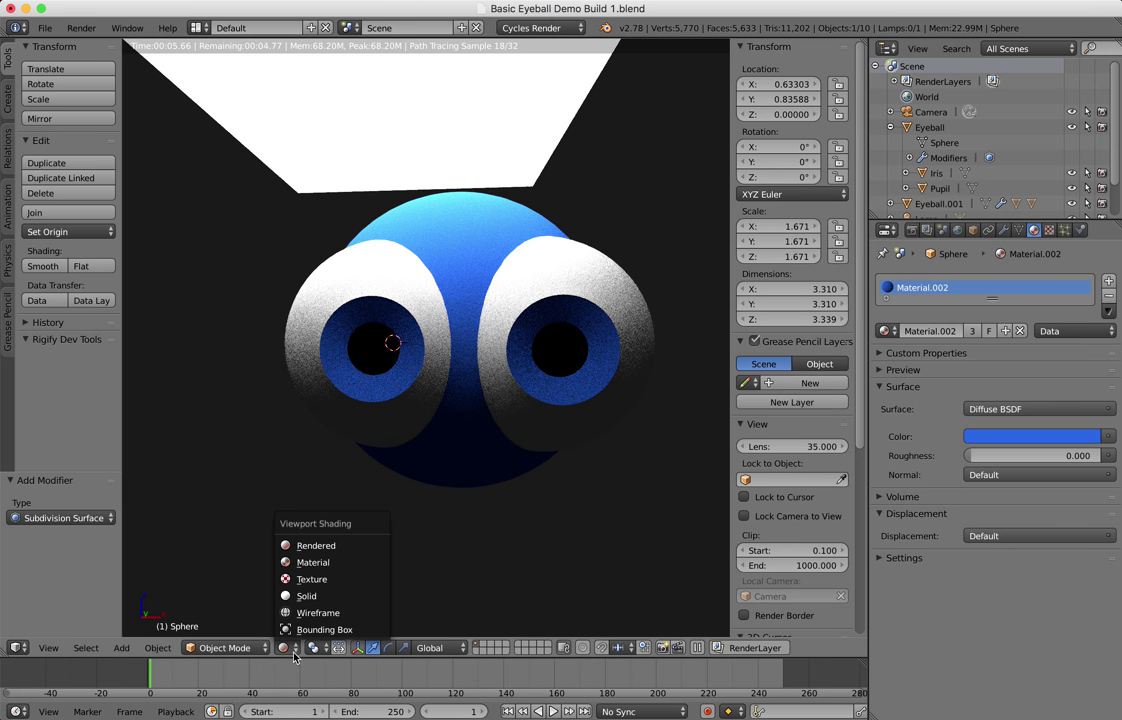
pyautogui.click(289, 492)
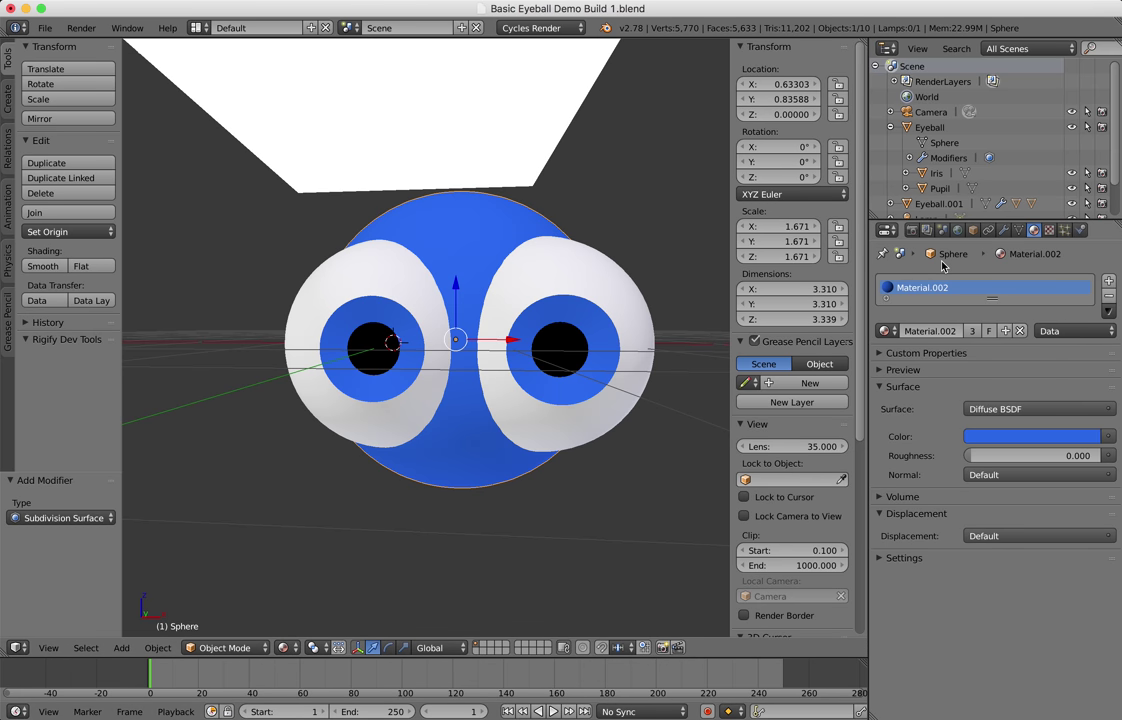
# Add a 1000-strand Hair particle system to the head with hair length 0.580.
pyautogui.click(1065, 231)
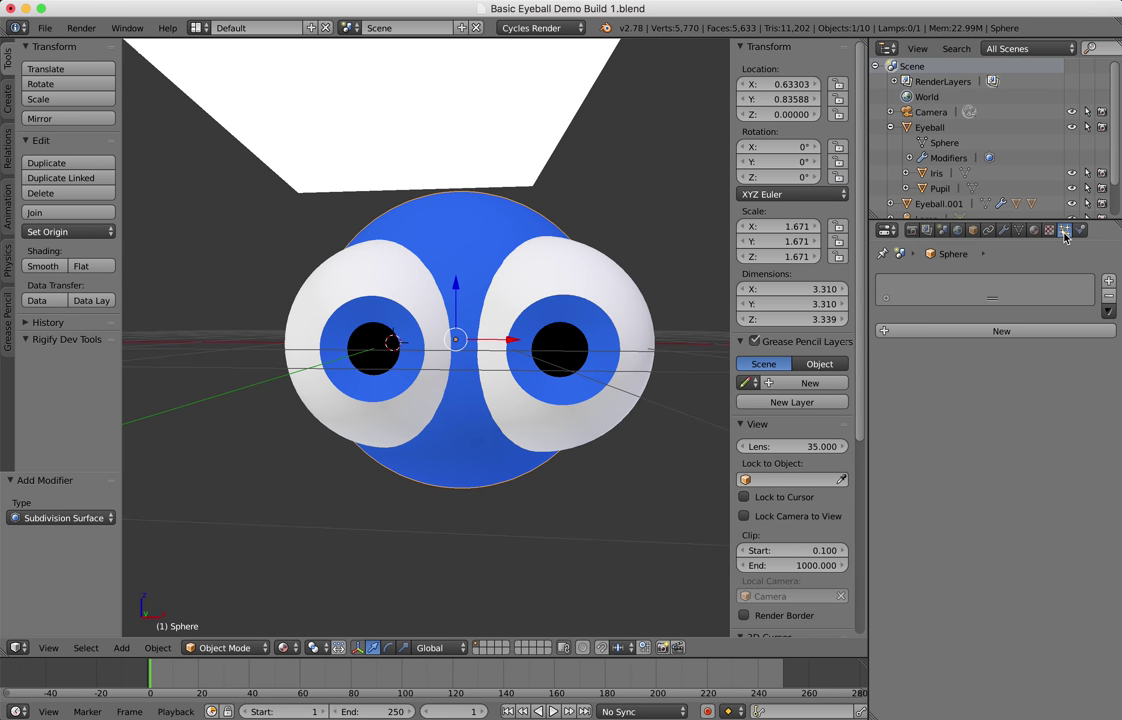
pyautogui.click(995, 331)
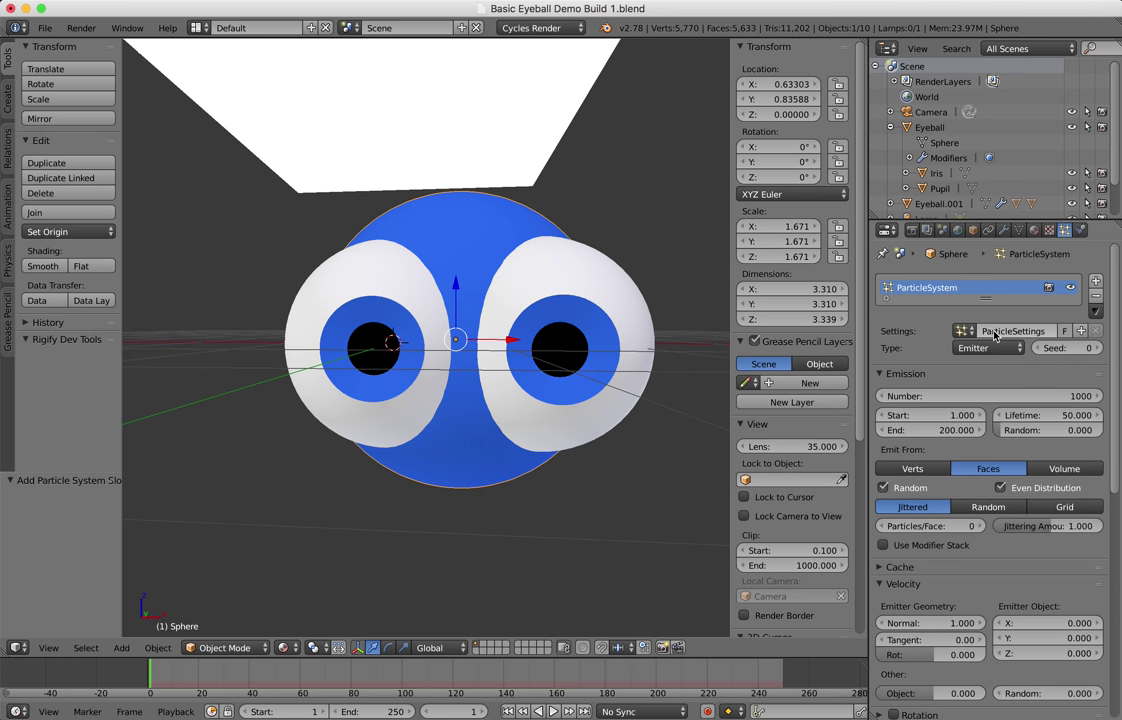
pyautogui.click(988, 347)
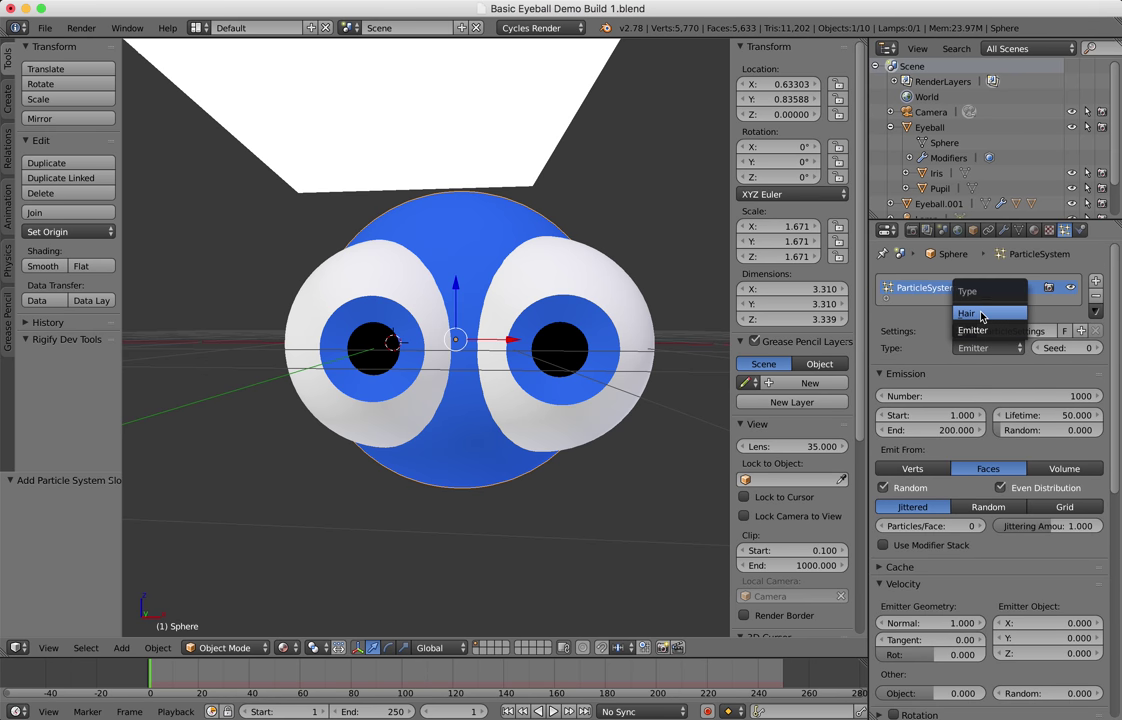
pyautogui.click(982, 314)
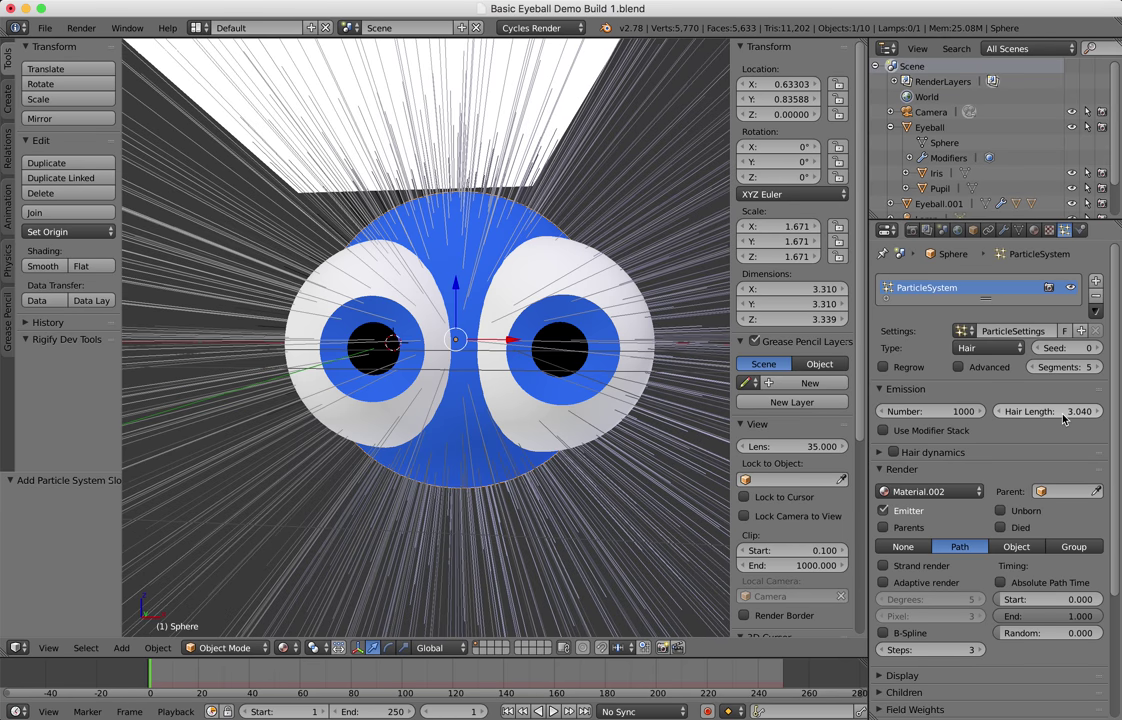
pyautogui.moveTo(1048, 411); pyautogui.dragTo(968, 411)
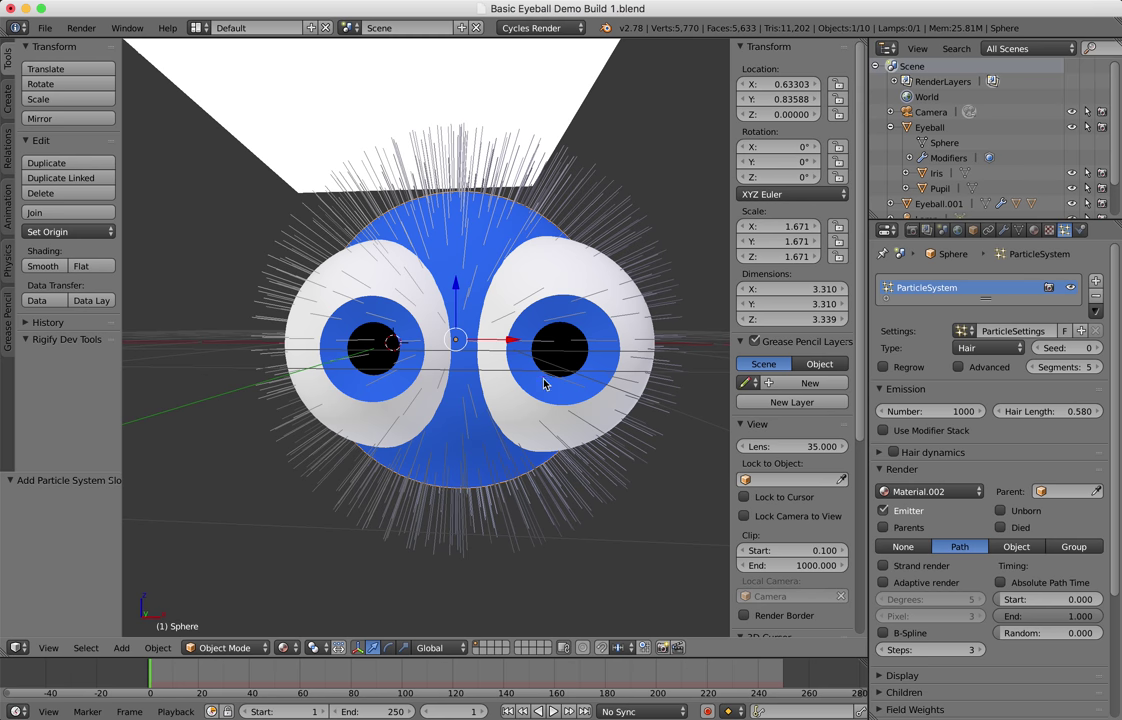
pyautogui.click(257, 650)
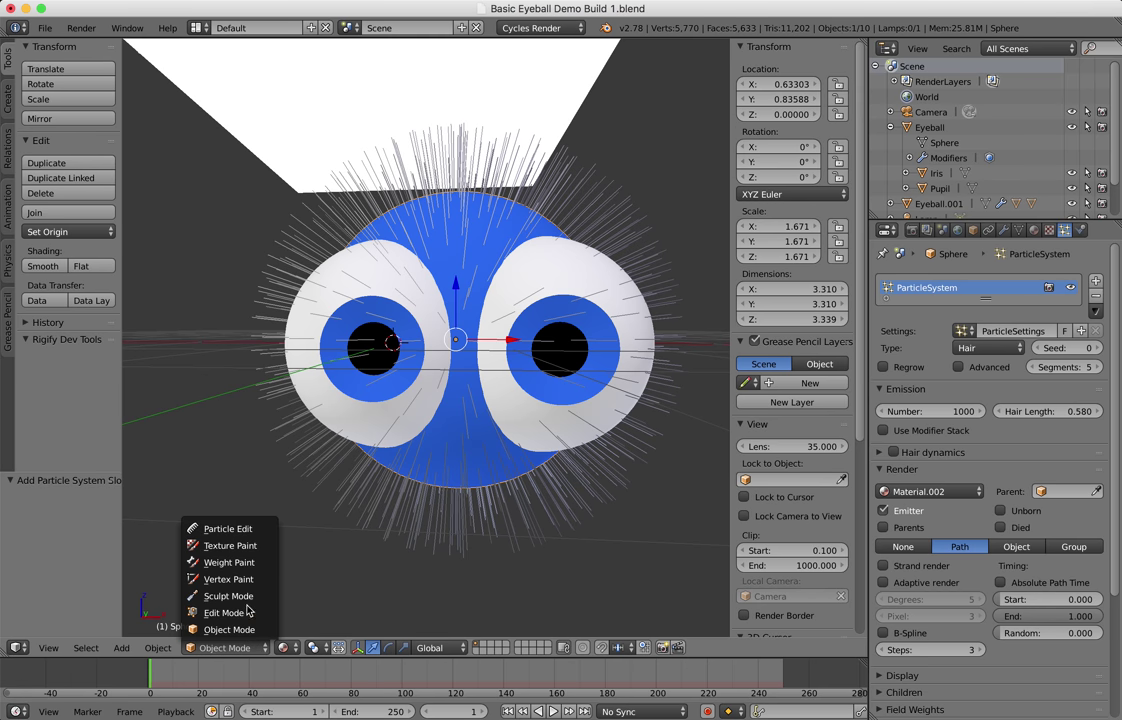
# Enter Particle Edit mode with the Length brush set to Shrink at strength 0.811.
pyautogui.click(240, 529)
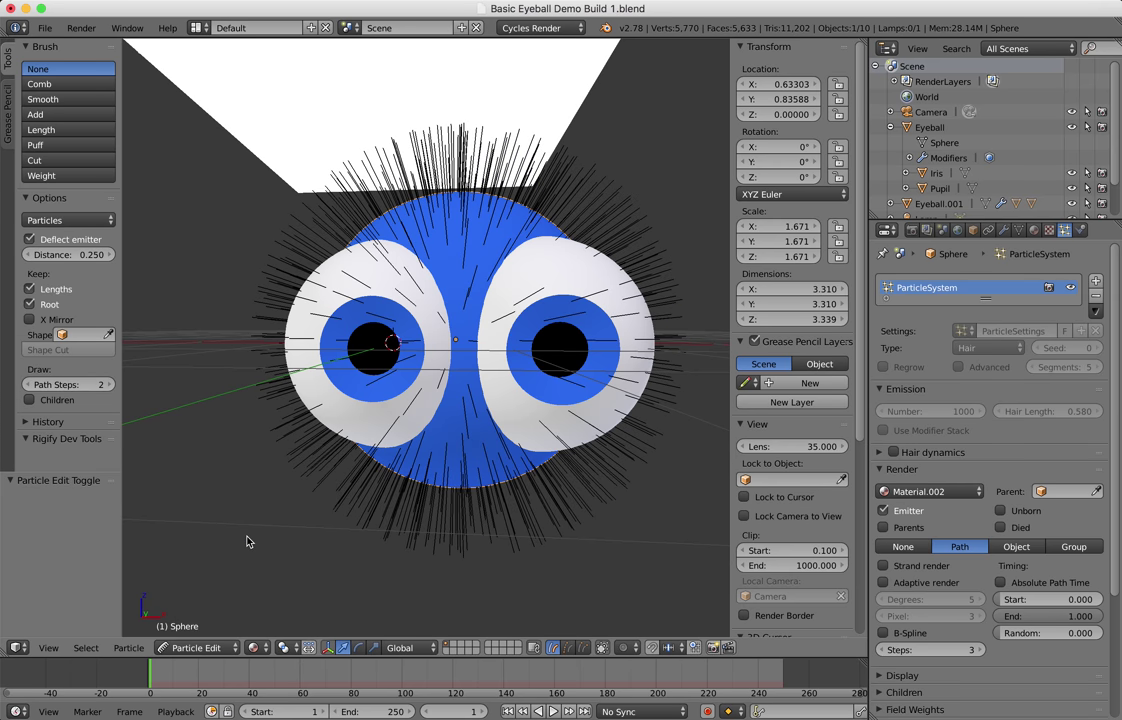
pyautogui.click(64, 132)
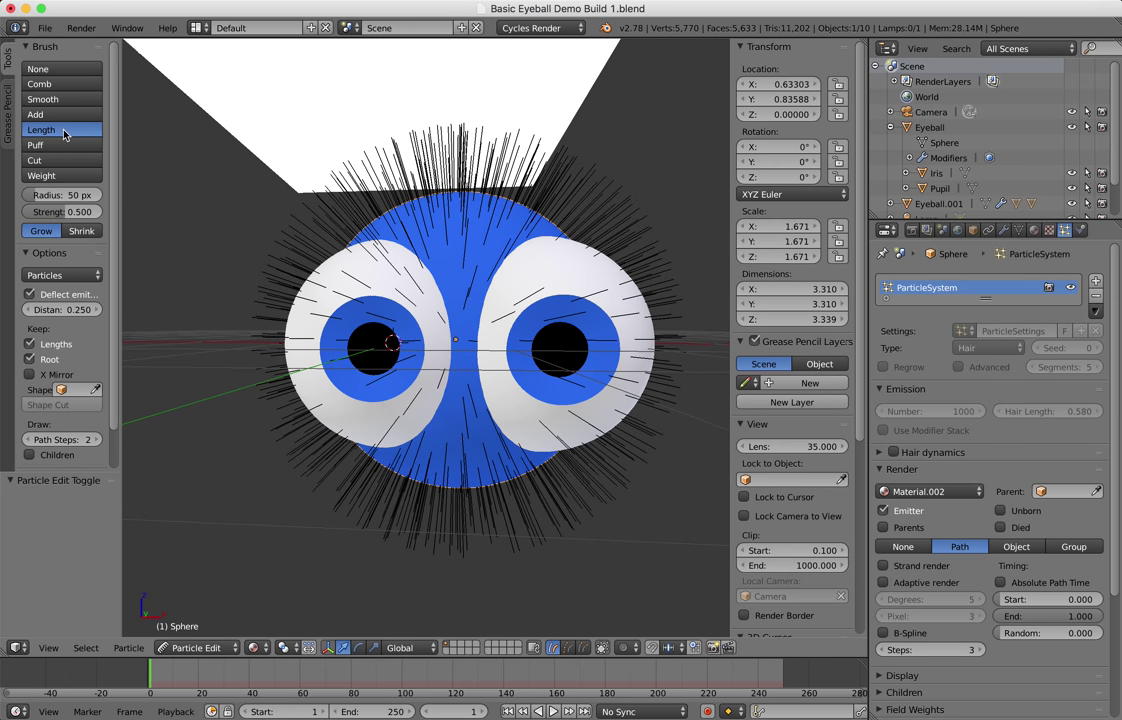
pyautogui.click(86, 233)
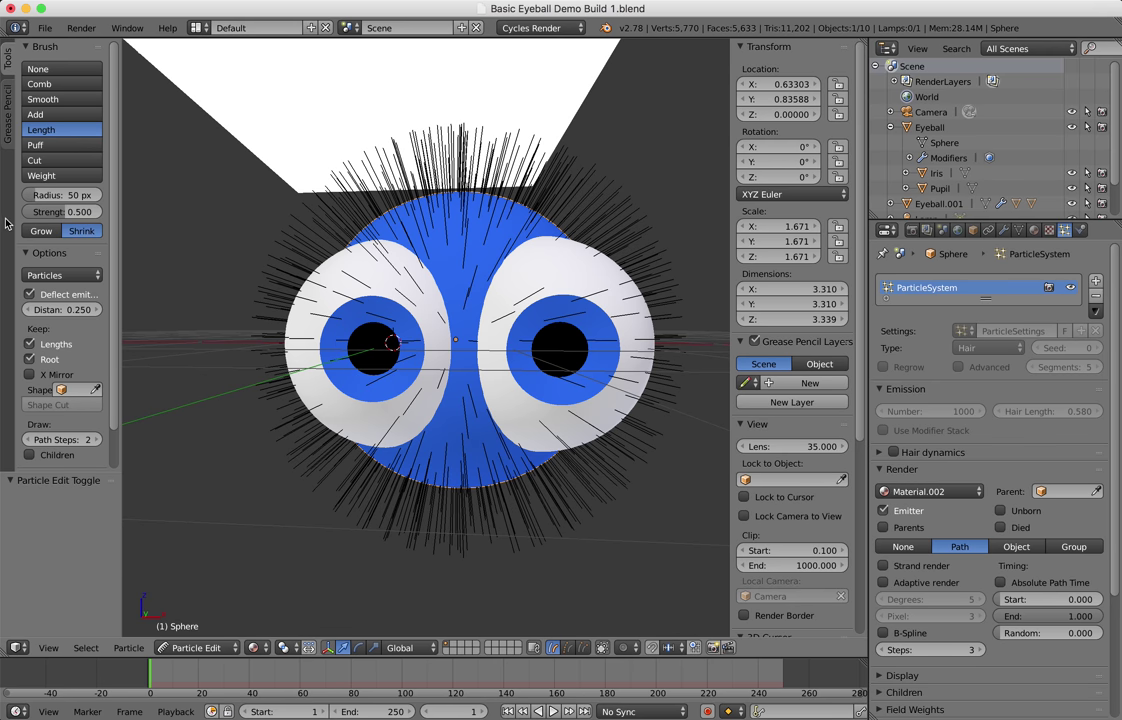
pyautogui.moveTo(62, 212); pyautogui.dragTo(86, 212)
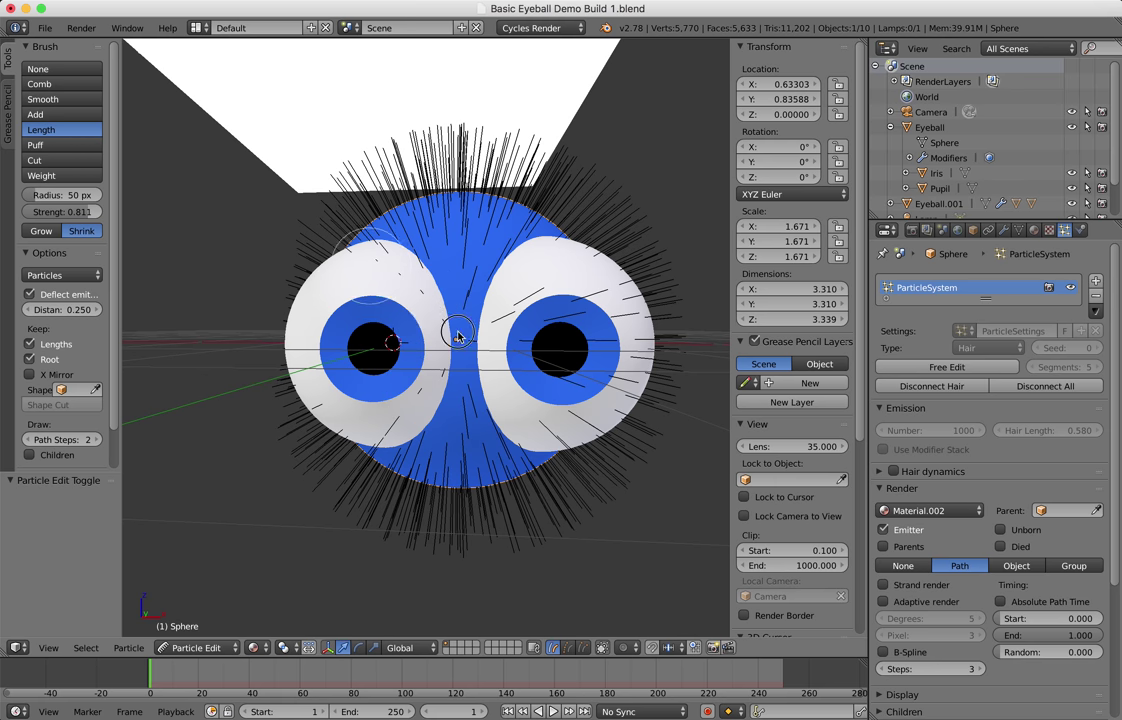
# Shrink the hairs over, around and between both eyeballs.
pyautogui.moveTo(416, 402); pyautogui.dragTo(355, 352)
pyautogui.moveTo(76, 211); pyautogui.dragTo(100, 211)
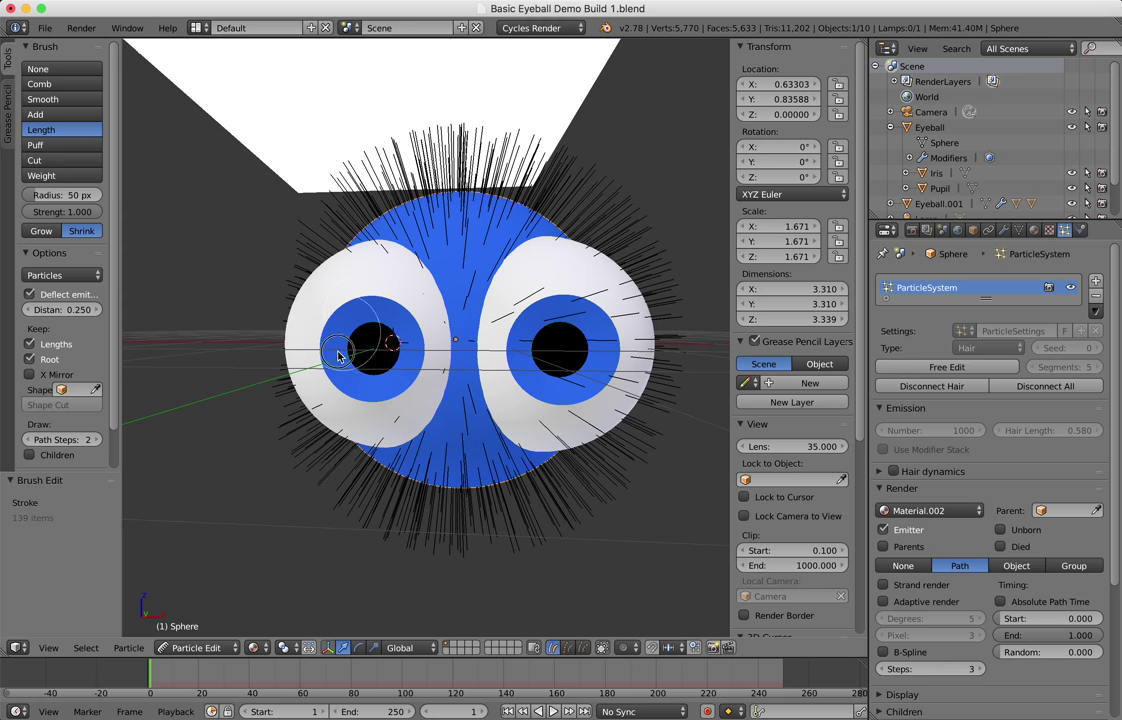
pyautogui.moveTo(338, 355)
pyautogui.mouseDown()
pyautogui.moveTo(376, 409)
pyautogui.moveTo(382, 391)
pyautogui.moveTo(390, 401)
pyautogui.moveTo(399, 354)
pyautogui.moveTo(396, 397)
pyautogui.mouseUp()
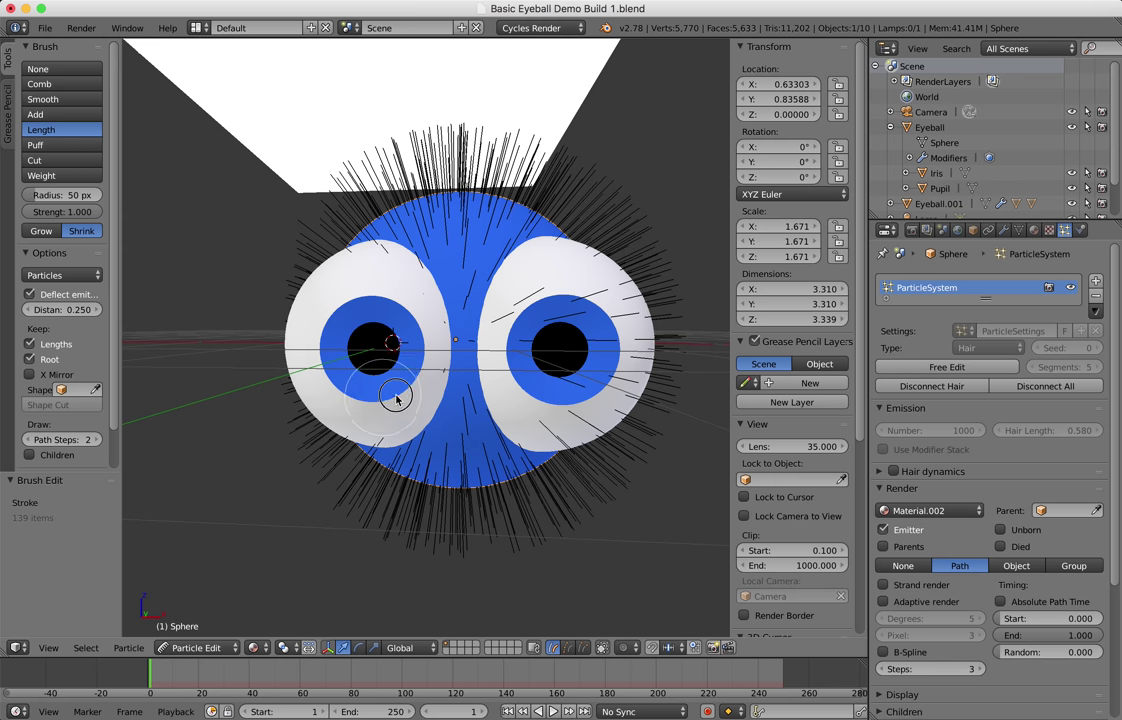
pyautogui.moveTo(575, 335)
pyautogui.mouseDown()
pyautogui.moveTo(548, 349)
pyautogui.moveTo(536, 312)
pyautogui.moveTo(543, 318)
pyautogui.moveTo(511, 328)
pyautogui.moveTo(544, 373)
pyautogui.moveTo(553, 414)
pyautogui.moveTo(570, 392)
pyautogui.moveTo(580, 401)
pyautogui.moveTo(535, 401)
pyautogui.moveTo(562, 406)
pyautogui.moveTo(596, 299)
pyautogui.moveTo(542, 330)
pyautogui.moveTo(500, 400)
pyautogui.mouseUp()
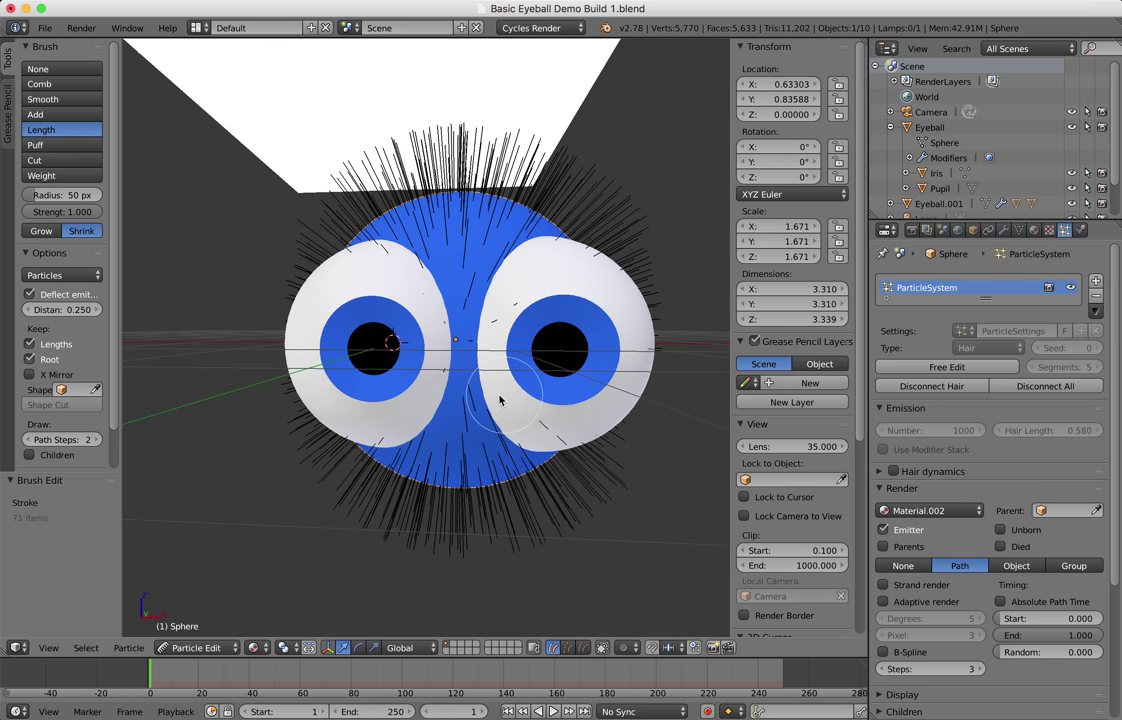
pyautogui.moveTo(500, 400)
pyautogui.mouseDown(button='middle')
pyautogui.moveTo(528, 404)
pyautogui.moveTo(512, 410)
pyautogui.moveTo(521, 401)
pyautogui.mouseUp(button='middle')
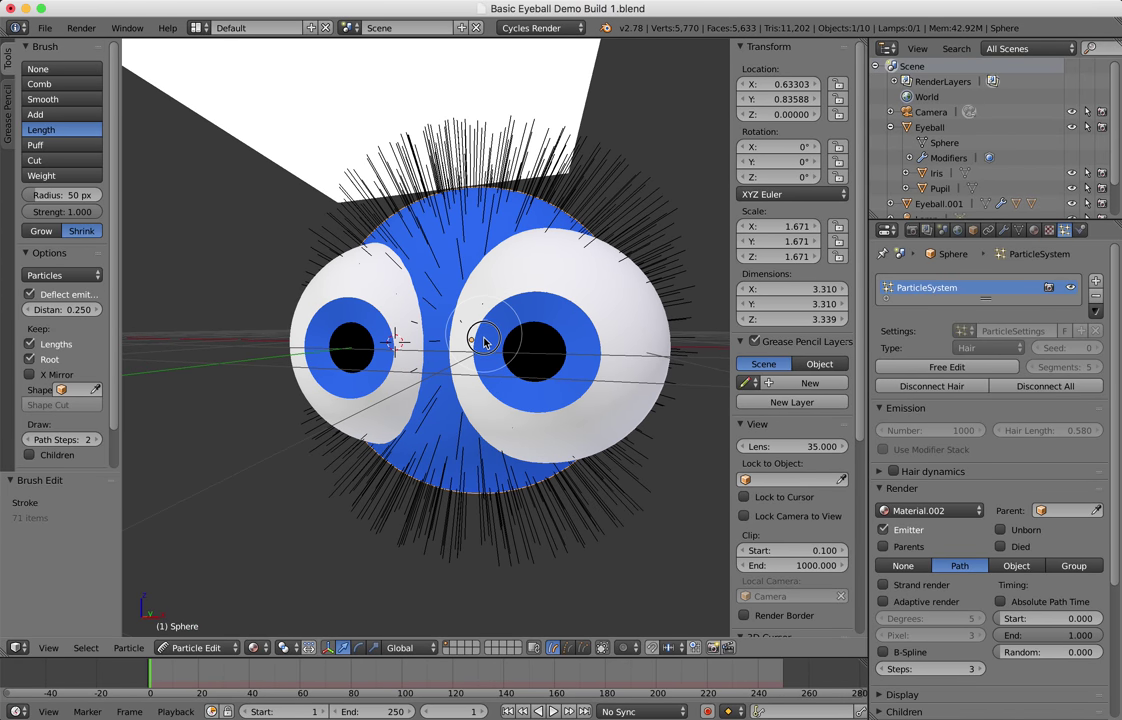
pyautogui.moveTo(483, 342)
pyautogui.mouseDown()
pyautogui.moveTo(340, 348)
pyautogui.moveTo(358, 336)
pyautogui.moveTo(402, 341)
pyautogui.mouseUp()
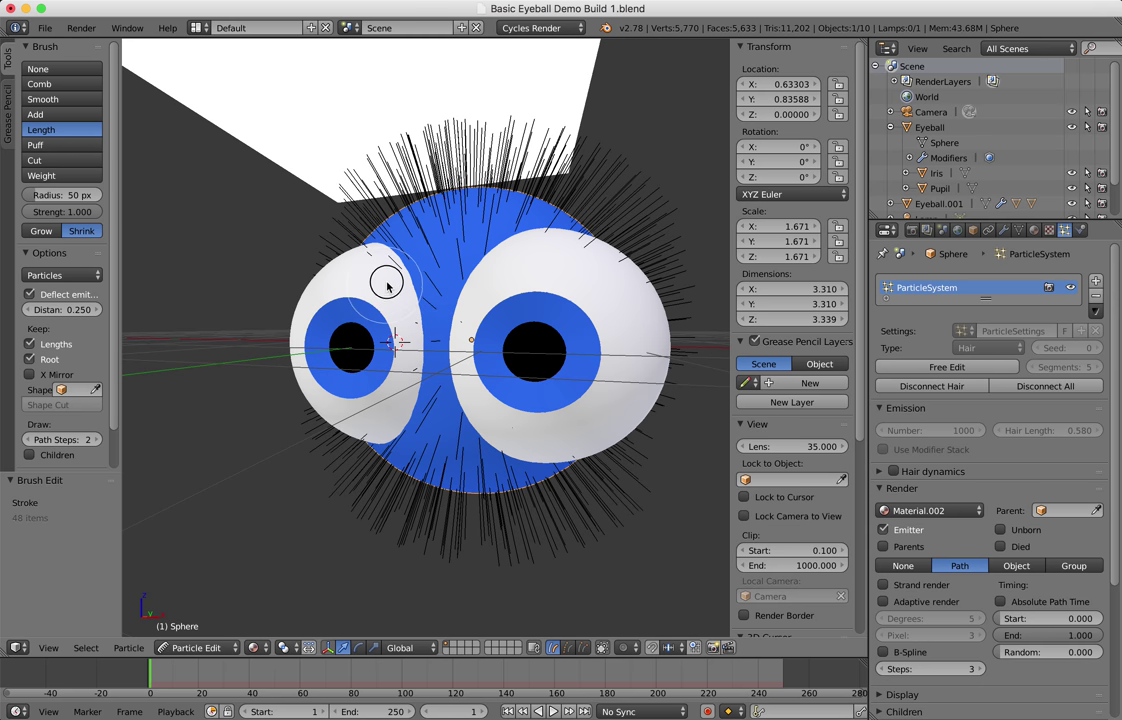
pyautogui.moveTo(387, 285)
pyautogui.mouseDown()
pyautogui.moveTo(360, 235)
pyautogui.moveTo(412, 372)
pyautogui.moveTo(393, 388)
pyautogui.moveTo(335, 305)
pyautogui.mouseUp()
pyautogui.moveTo(335, 305); pyautogui.dragTo(479, 375, button='middle')
pyautogui.click(197, 647)
# Return to Object Mode and check the trimmed hair in Rendered viewport shading.
pyautogui.click(225, 631)
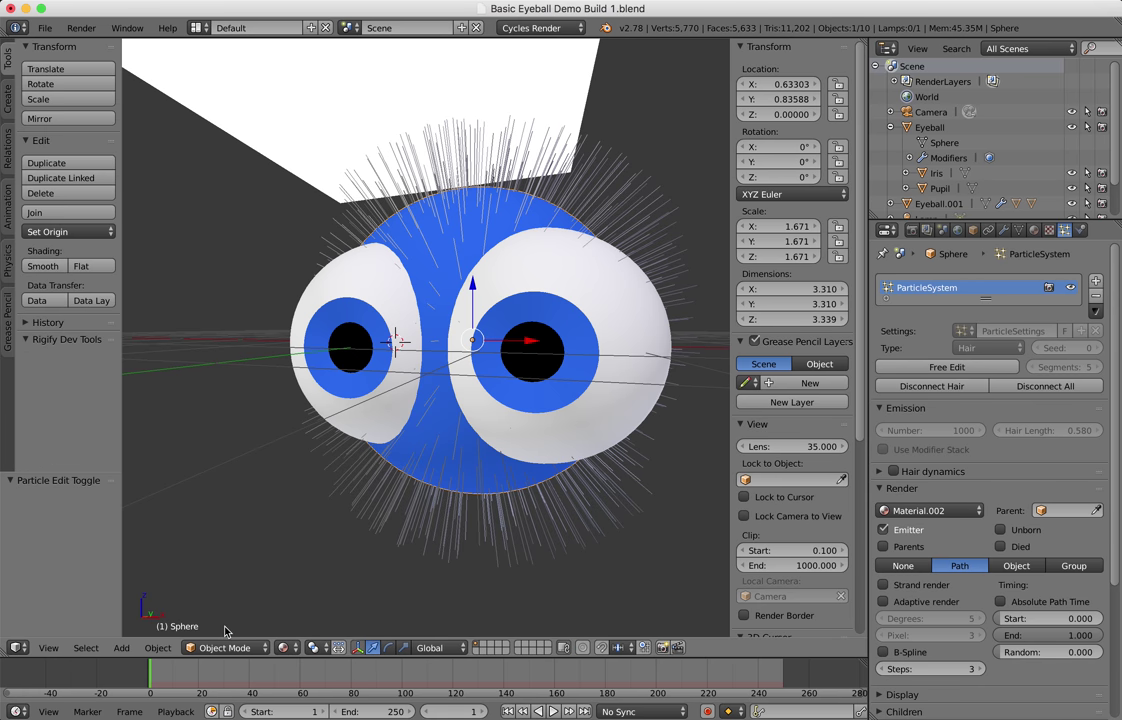
pyautogui.click(285, 647)
pyautogui.click(336, 547)
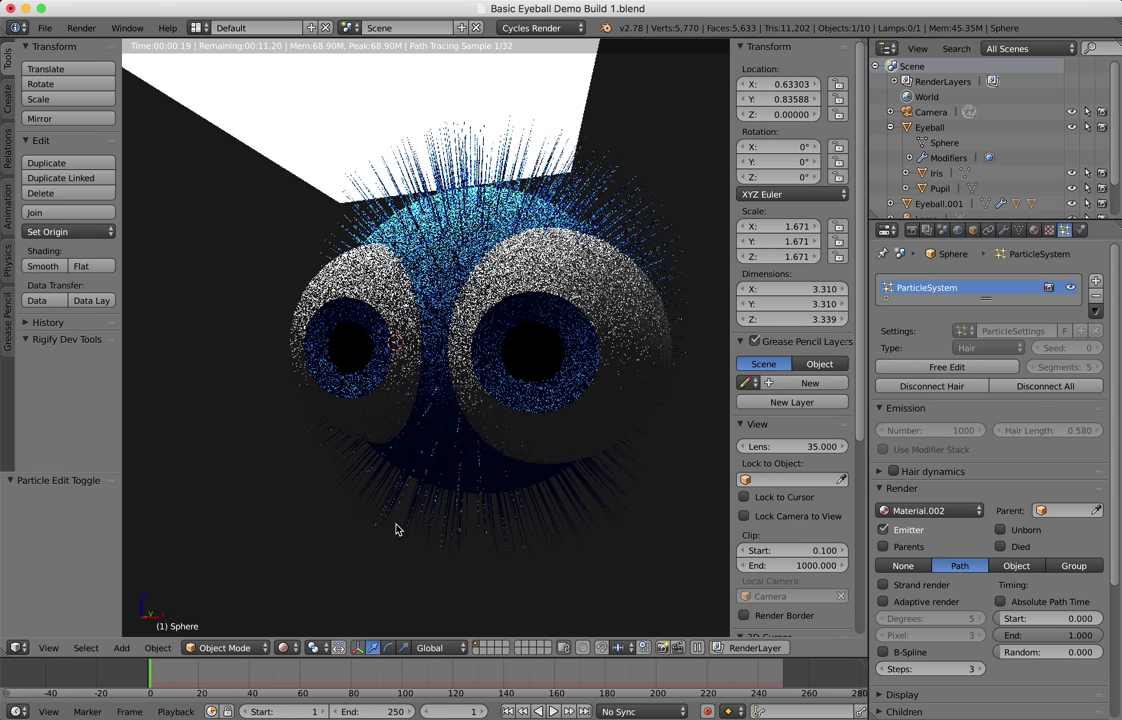
pyautogui.hscroll(-3, 394, 526)
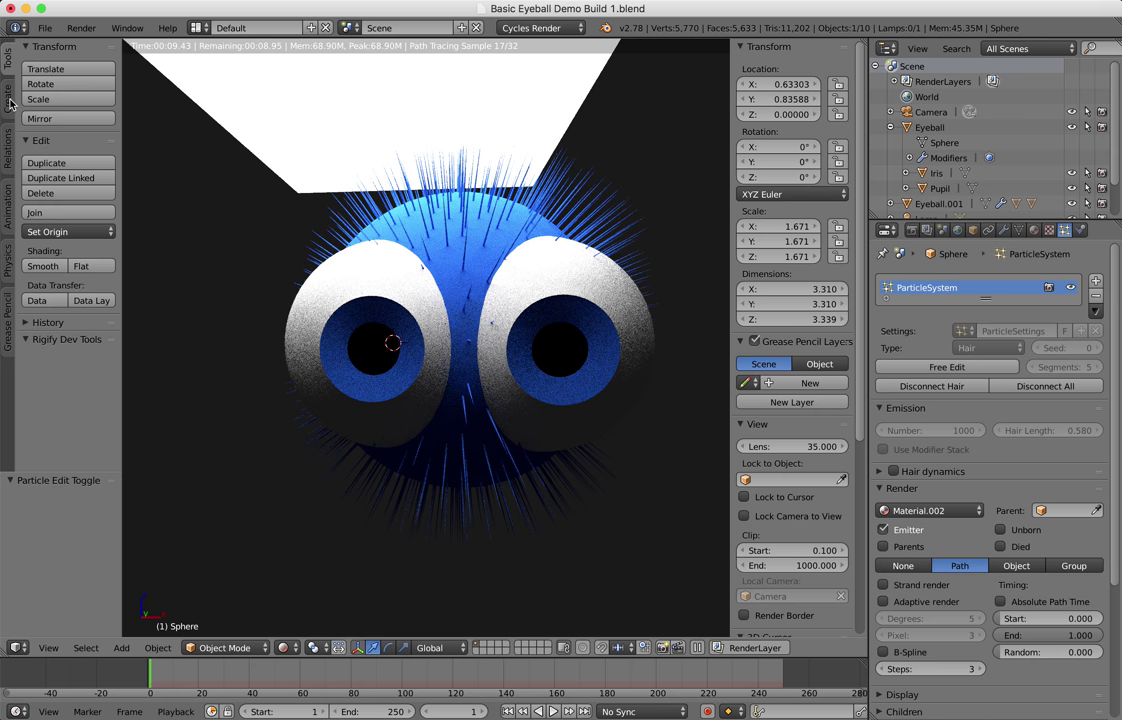
pyautogui.click(284, 647)
# Add a floor plane lowered to Z -1.79859 beneath the head and scaled 4.2.
pyautogui.click(316, 564)
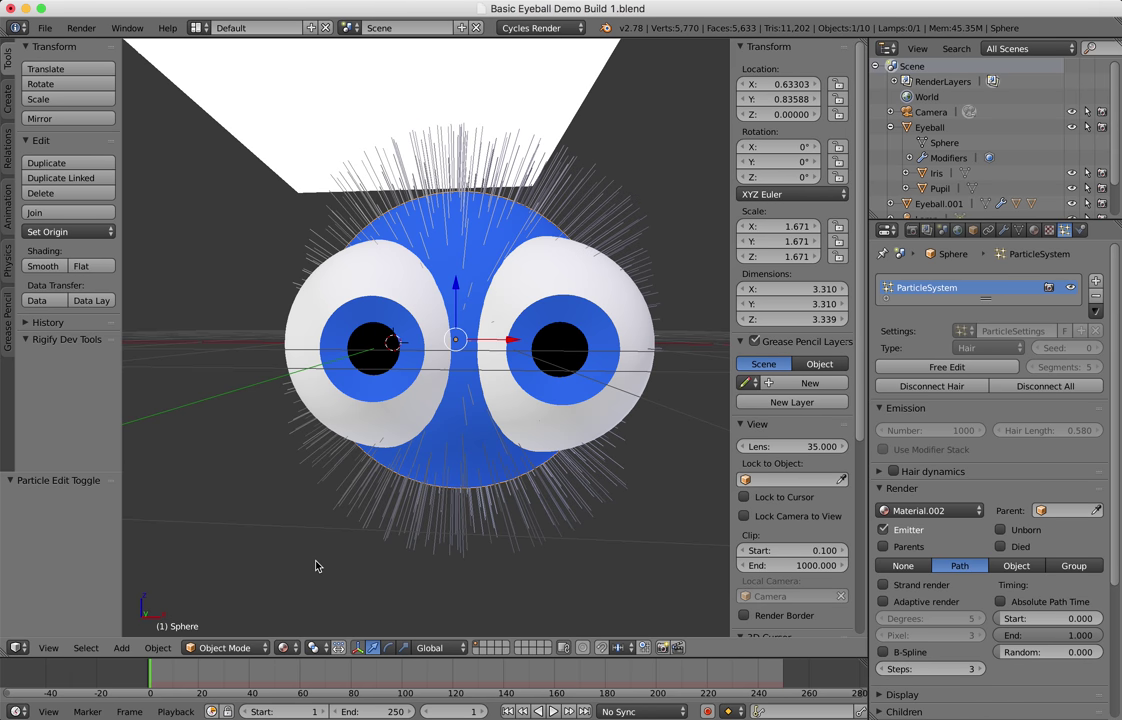
pyautogui.click(8, 97)
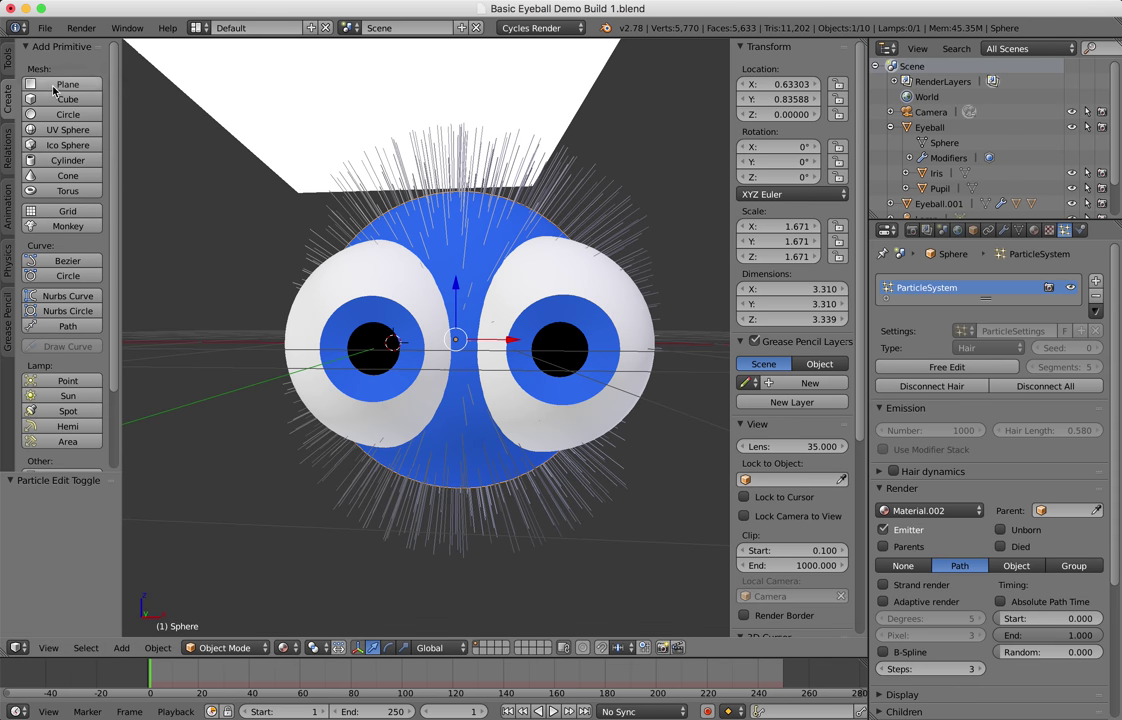
pyautogui.click(54, 88)
pyautogui.moveTo(391, 312); pyautogui.dragTo(388, 463)
pyautogui.write('s')
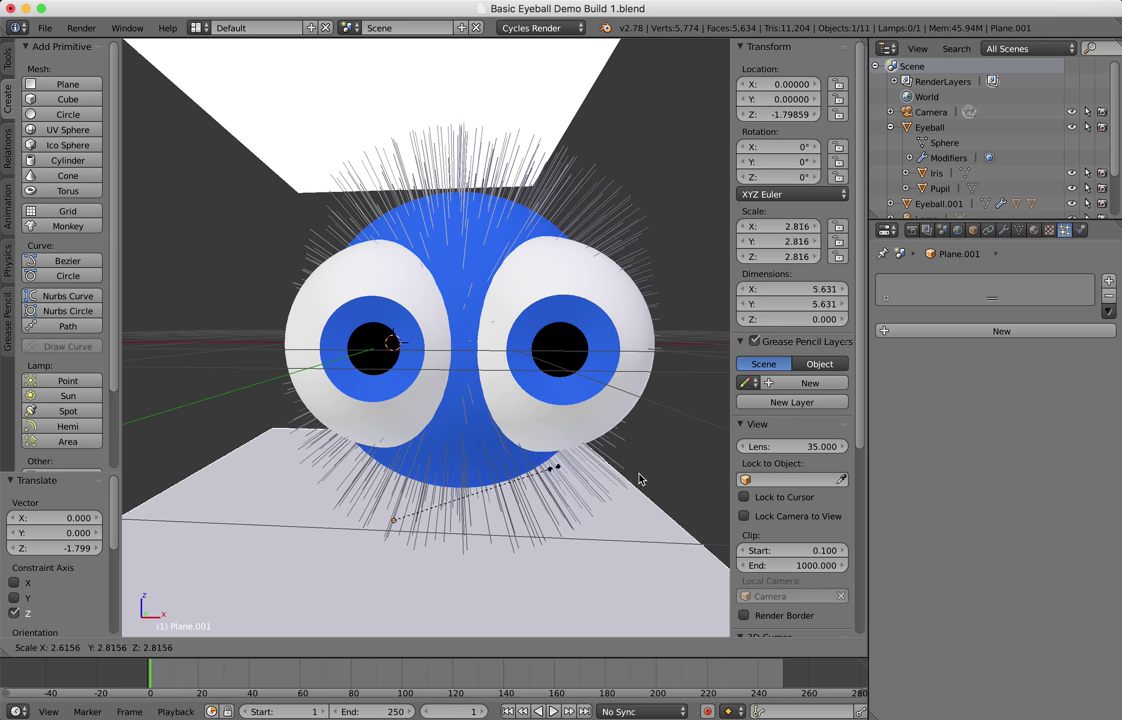
pyautogui.write('4.2')
pyautogui.press('Return')
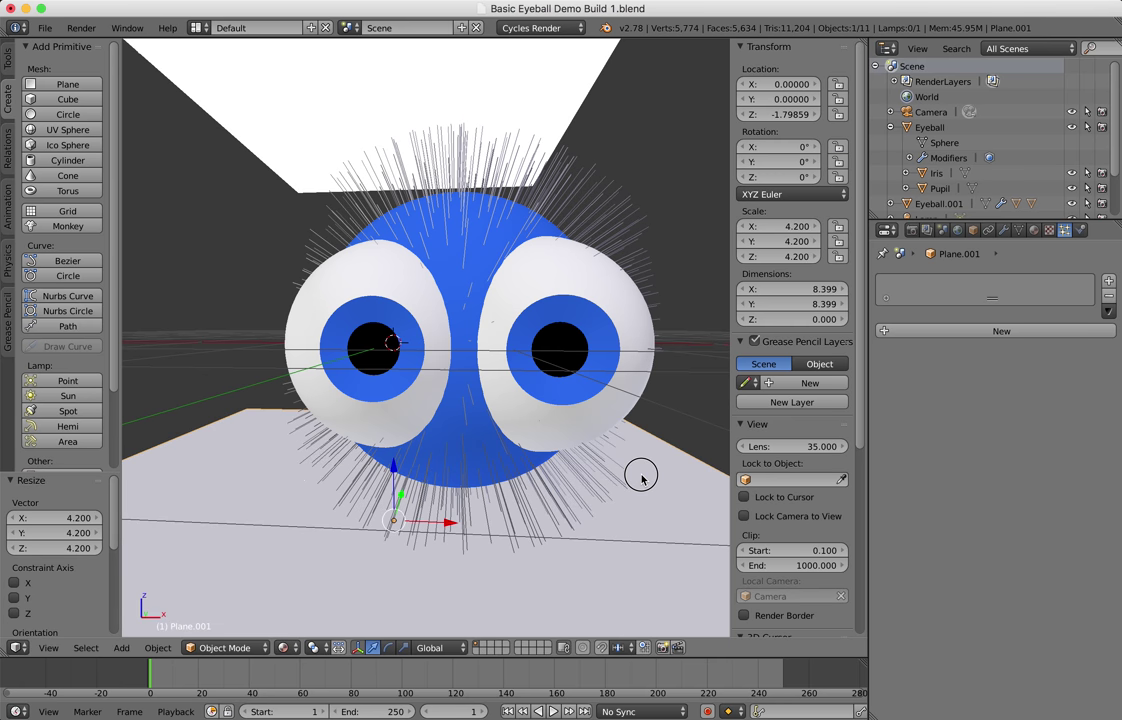
# Preview the floor and hairy head in Rendered shading, then select the Sphere.
pyautogui.click(286, 647)
pyautogui.click(322, 546)
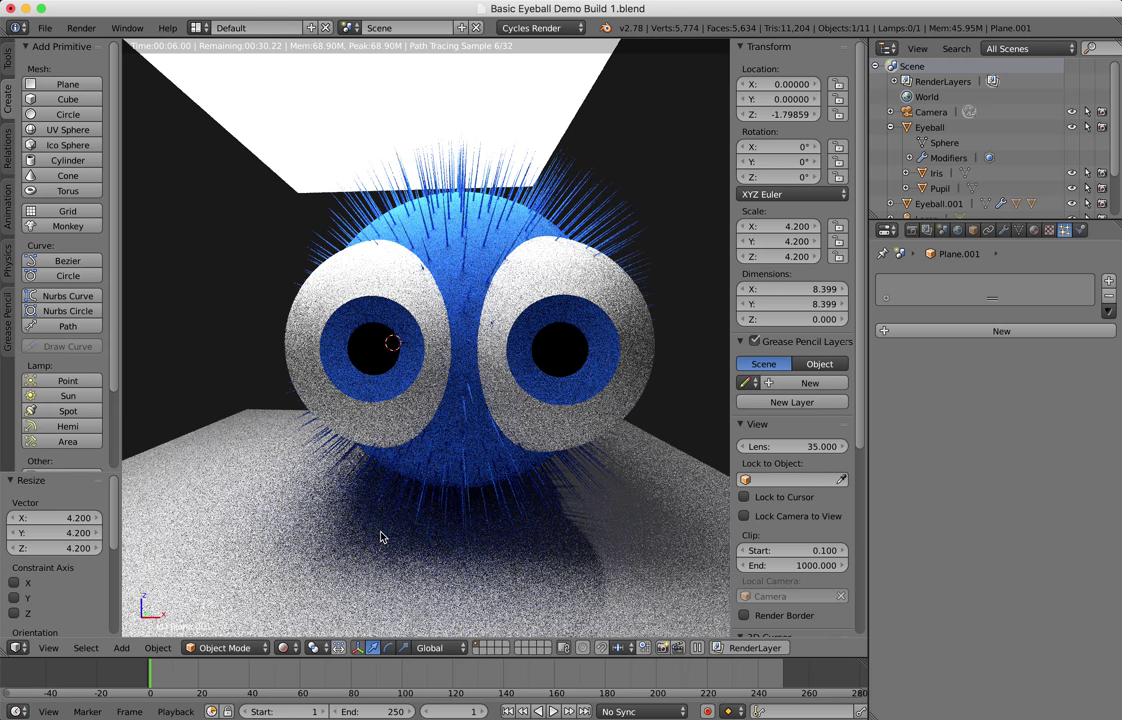
pyautogui.rightClick(477, 224)
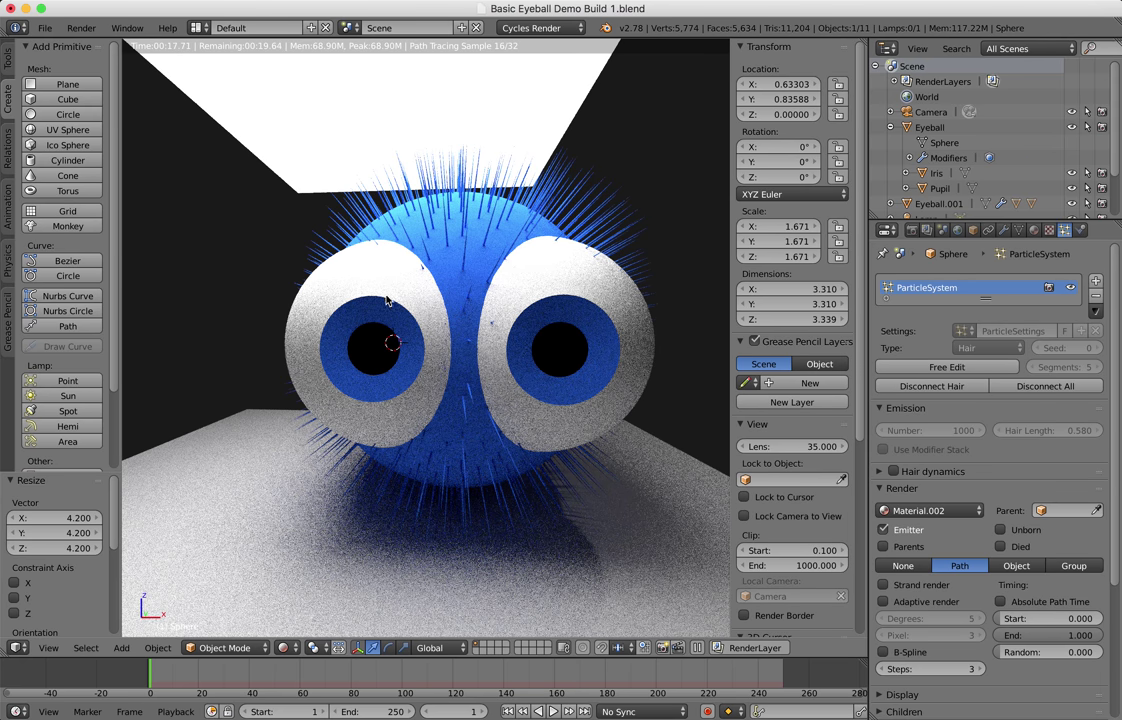
# Give the head hair Interpolated children (render 100) and enable hair dynamics.
pyautogui.scroll(-4, 1113, 537)
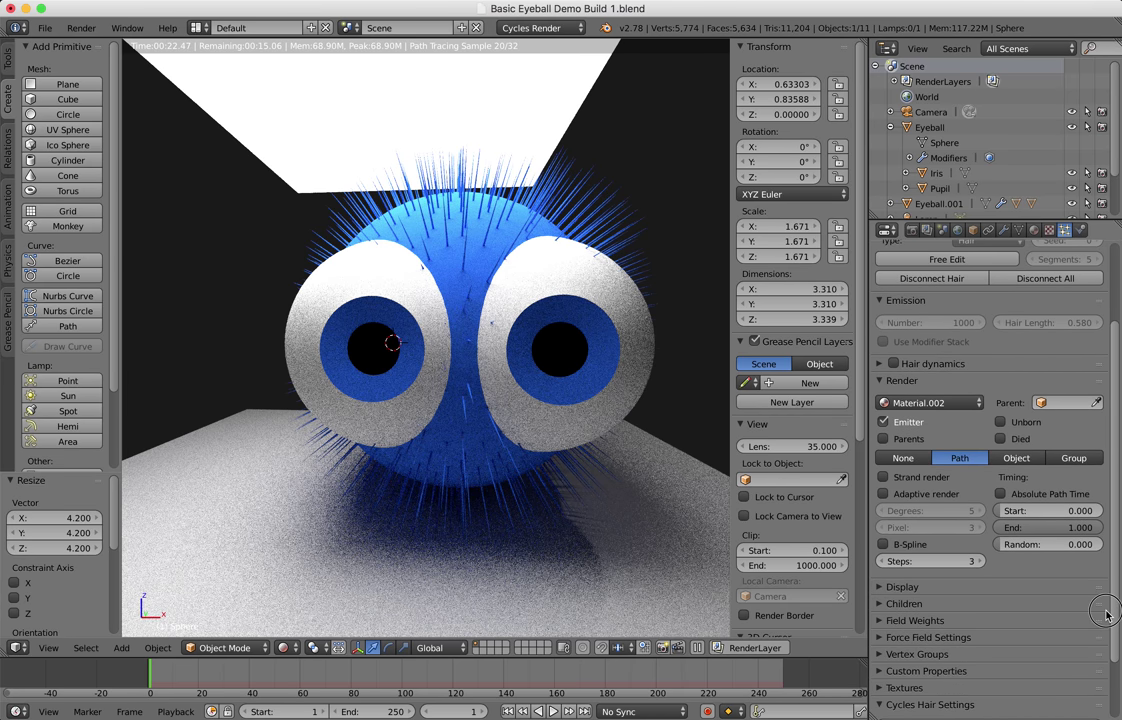
pyautogui.moveTo(1107, 614); pyautogui.dragTo(1103, 712)
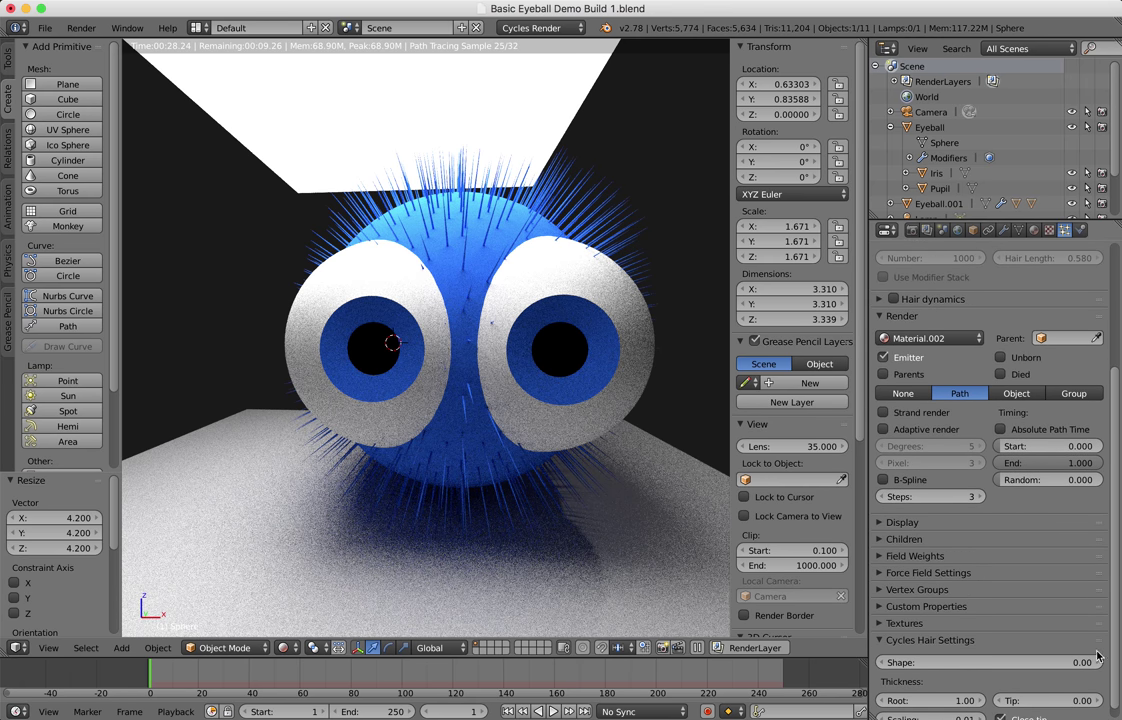
pyautogui.click(881, 545)
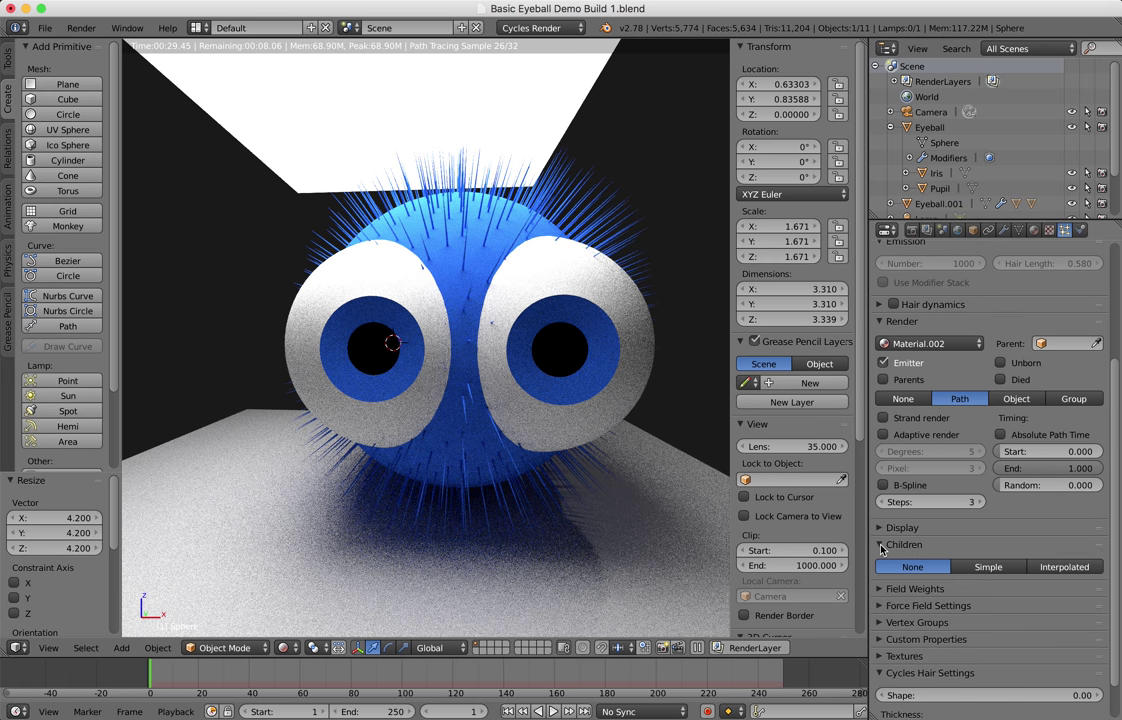
pyautogui.click(1058, 569)
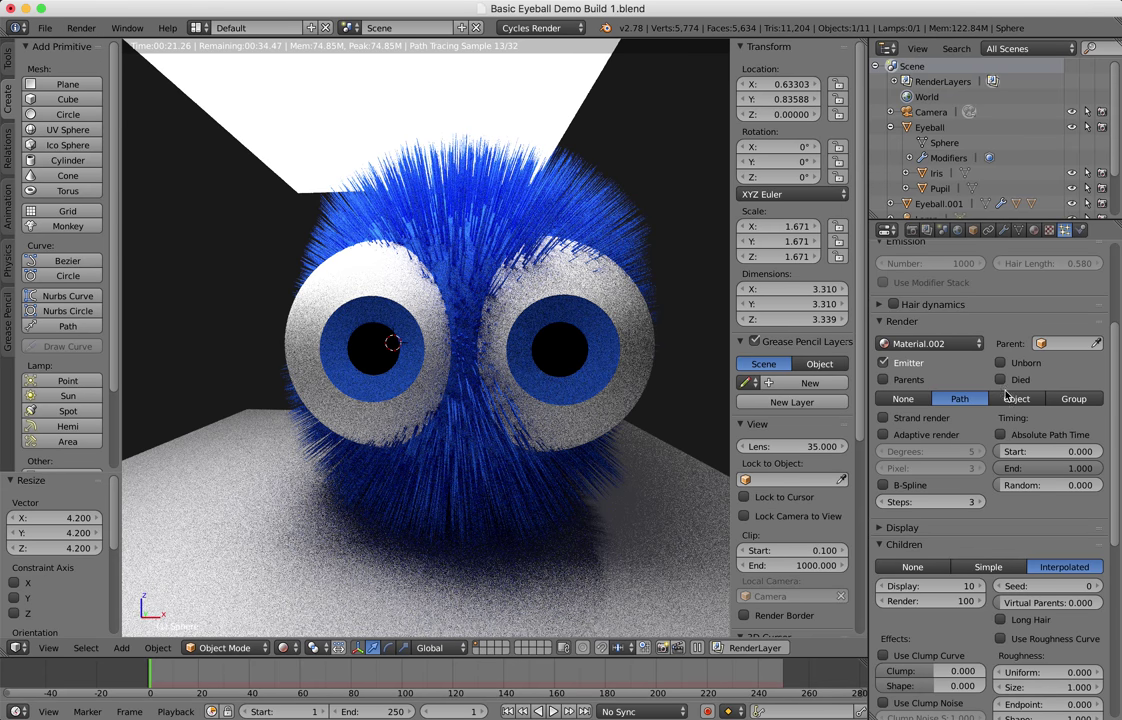
pyautogui.click(893, 304)
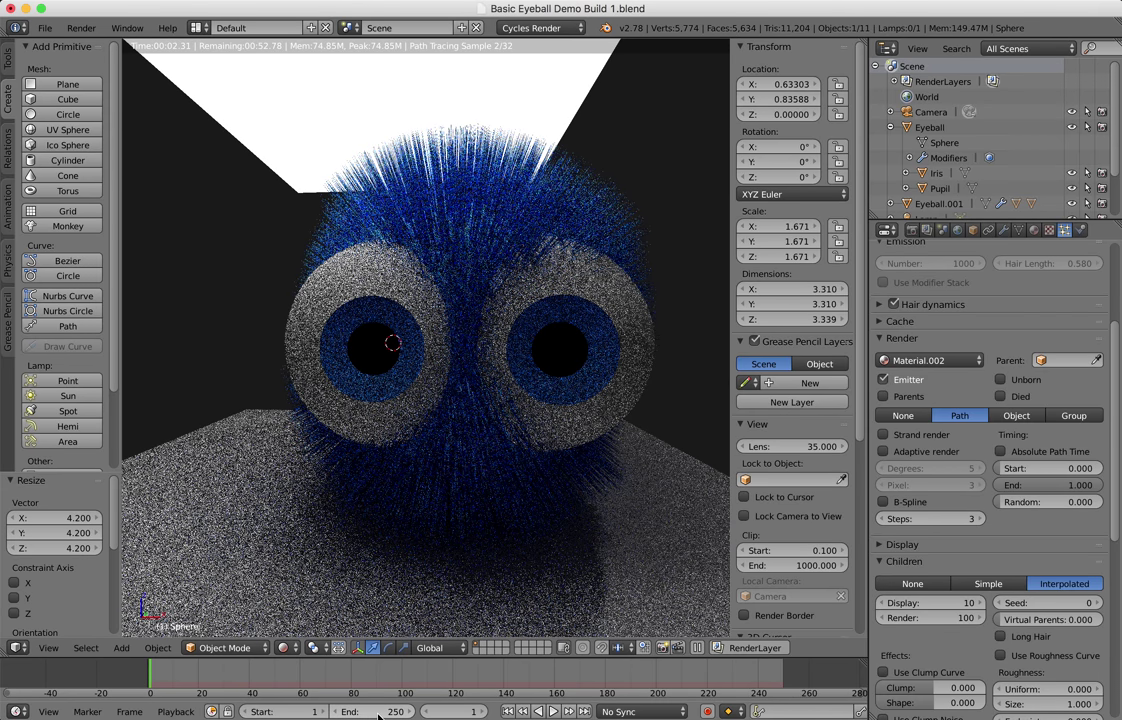
# Set the animation end frame to 88 and switch the viewport to Material shading.
pyautogui.moveTo(375, 711); pyautogui.dragTo(211, 711)
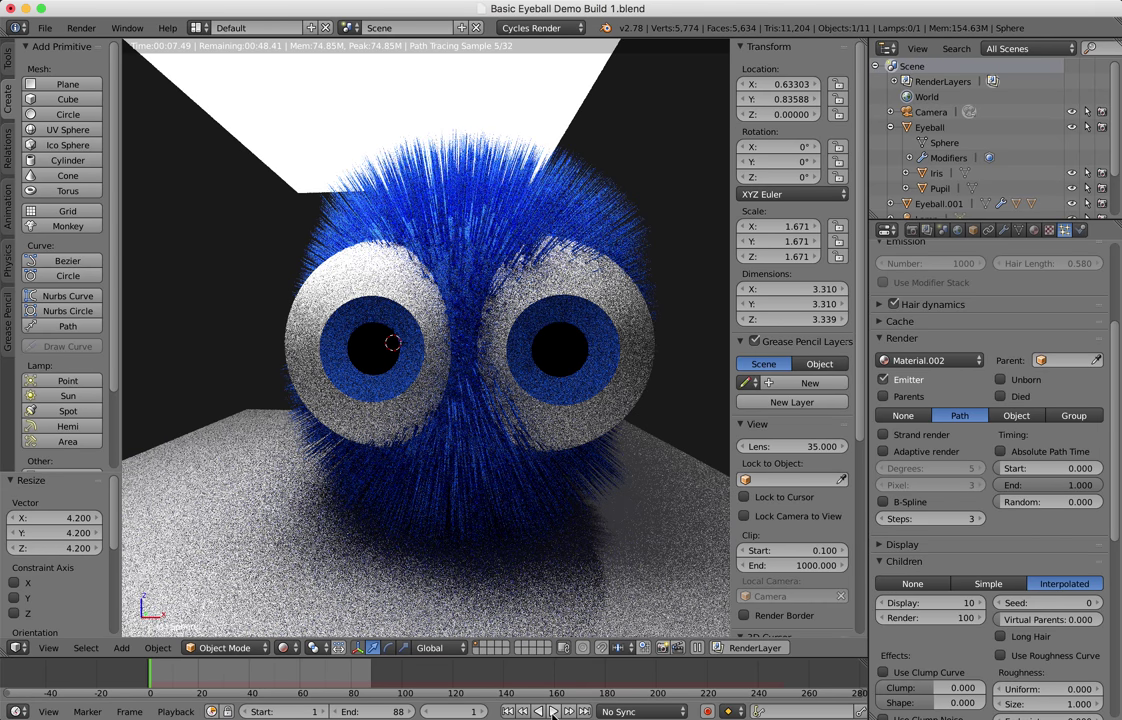
pyautogui.click(284, 647)
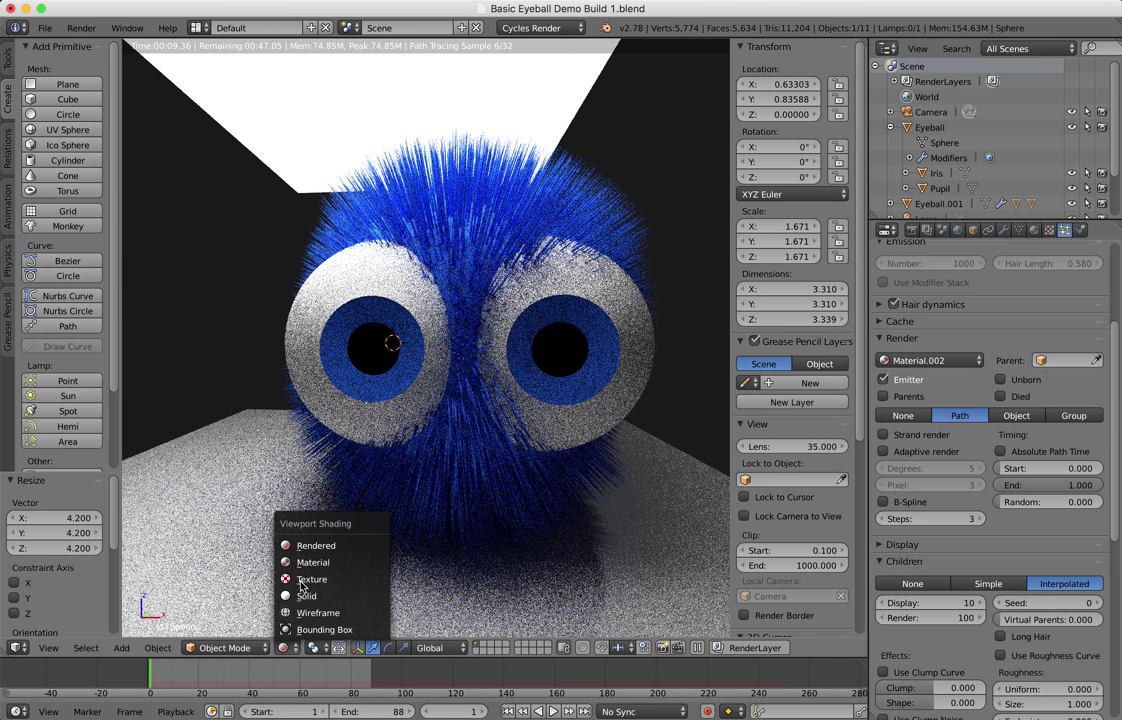
pyautogui.click(310, 563)
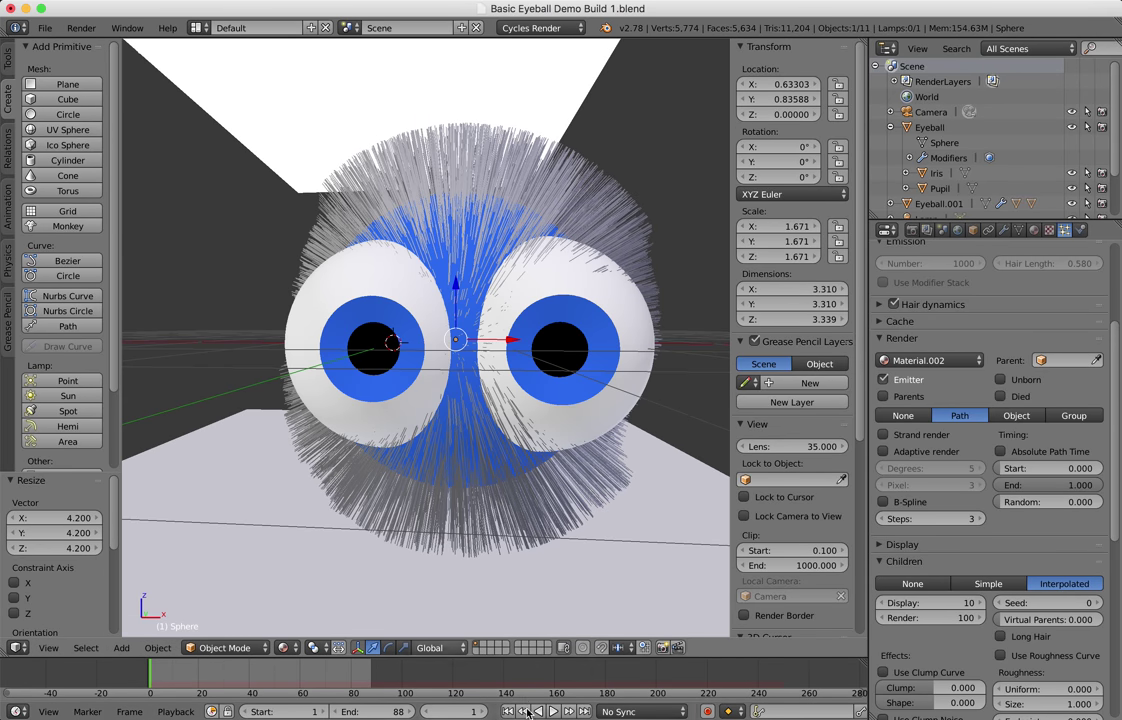
# Play the hair simulation, stop at frame 42, and preview the settled fur in Rendered shading.
pyautogui.click(553, 711)
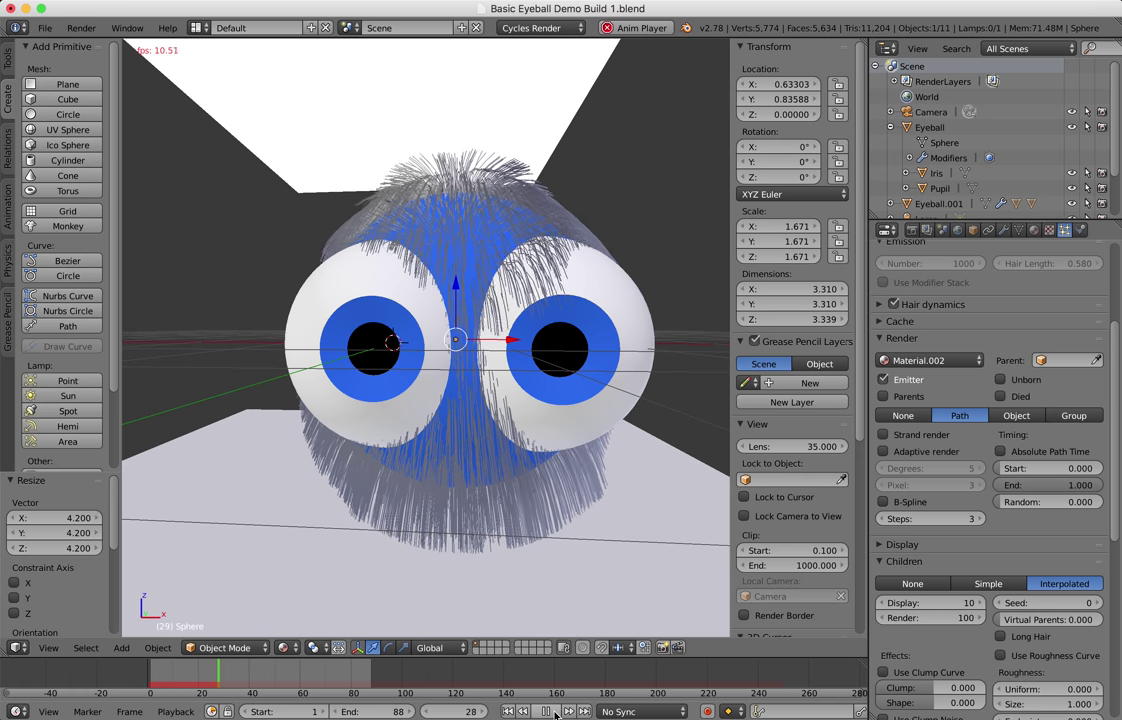
pyautogui.click(549, 712)
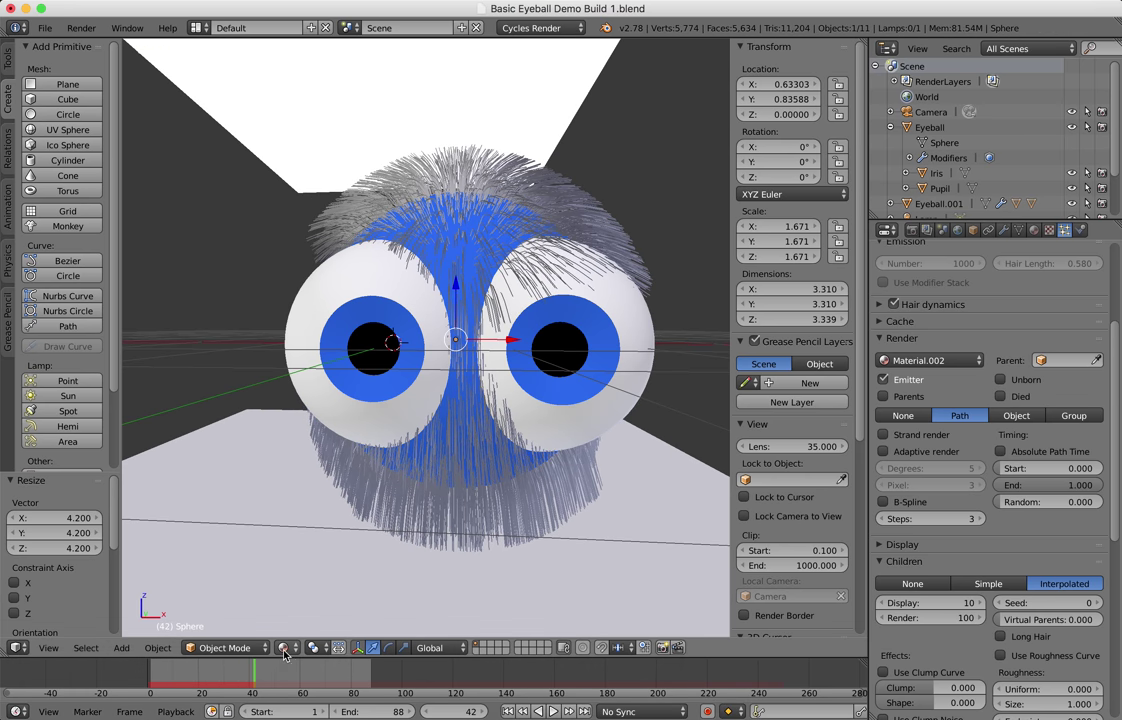
pyautogui.click(284, 647)
pyautogui.click(326, 546)
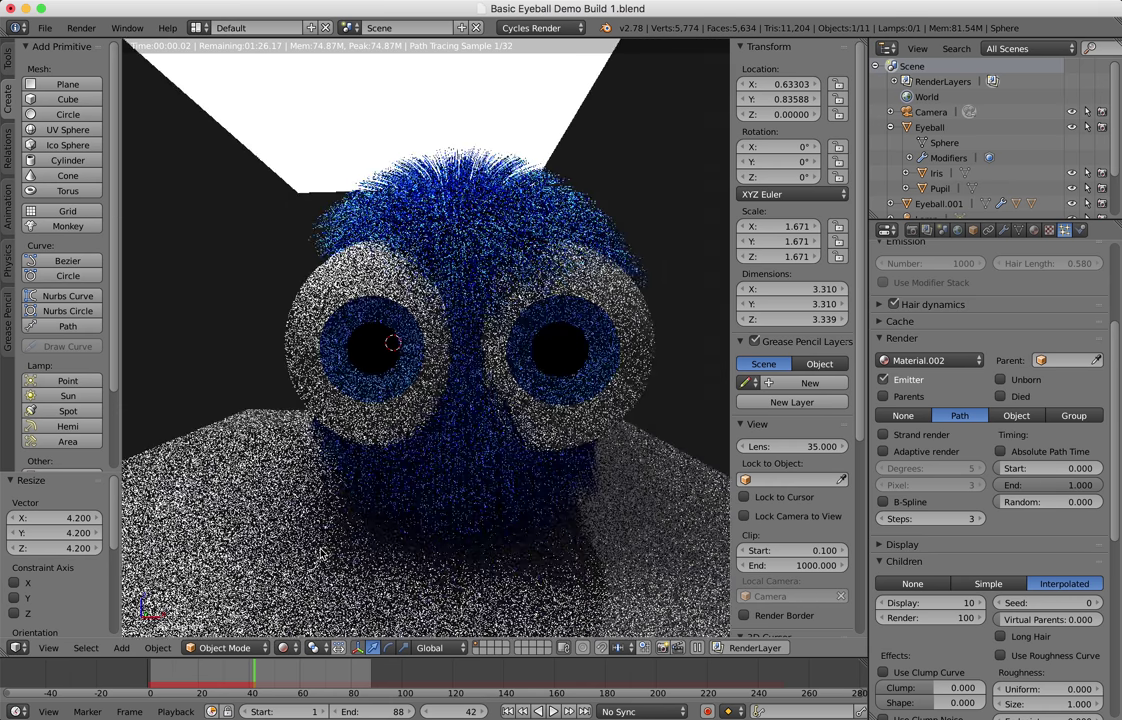